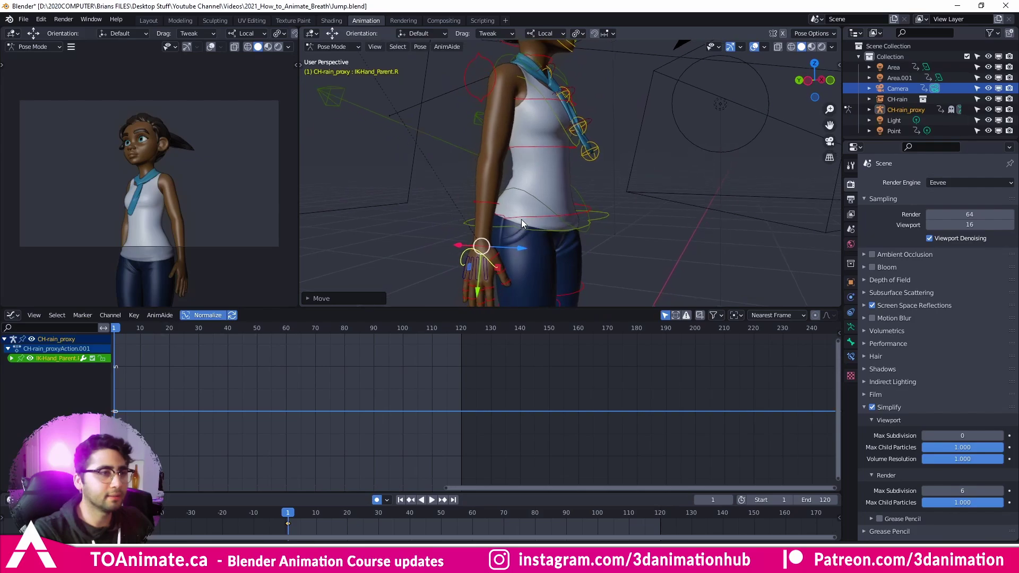
# Examine the character's starting pose from the front and side, with the rig controls hidden.
pyautogui.moveTo(503, 231); pyautogui.dragTo(510, 225)
pyautogui.click(509, 226)
pyautogui.moveTo(509, 226); pyautogui.dragTo(553, 218, button='middle')
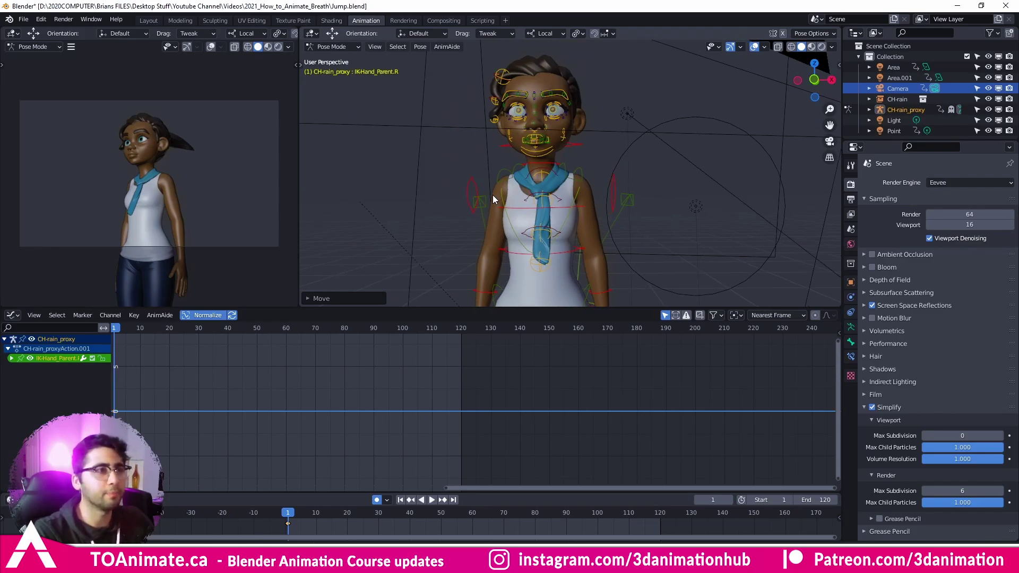
pyautogui.keyDown('shift'); pyautogui.moveTo(492, 195); pyautogui.dragTo(475, 200, button='middle'); pyautogui.keyUp('shift')
pyautogui.hotkey('alt', 'shift', 'z')
pyautogui.moveTo(554, 218); pyautogui.dragTo(563, 248, button='middle')
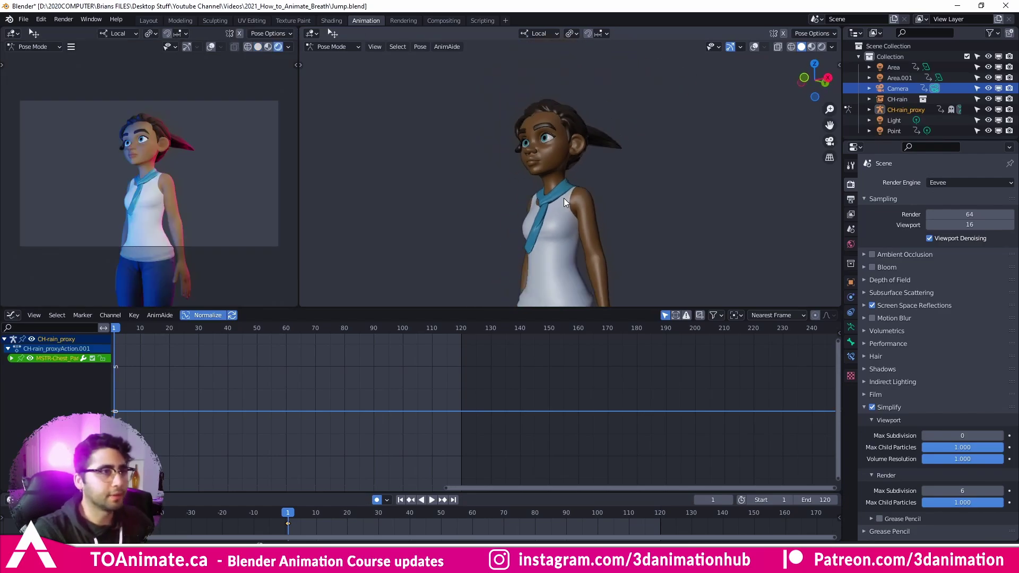
pyautogui.moveTo(564, 199)
pyautogui.mouseDown(button='middle')
pyautogui.moveTo(532, 186)
pyautogui.moveTo(535, 174)
pyautogui.moveTo(498, 209)
pyautogui.moveTo(527, 200)
pyautogui.moveTo(523, 139)
pyautogui.mouseUp(button='middle')
pyautogui.hotkey('shift', 'alt', 'z')
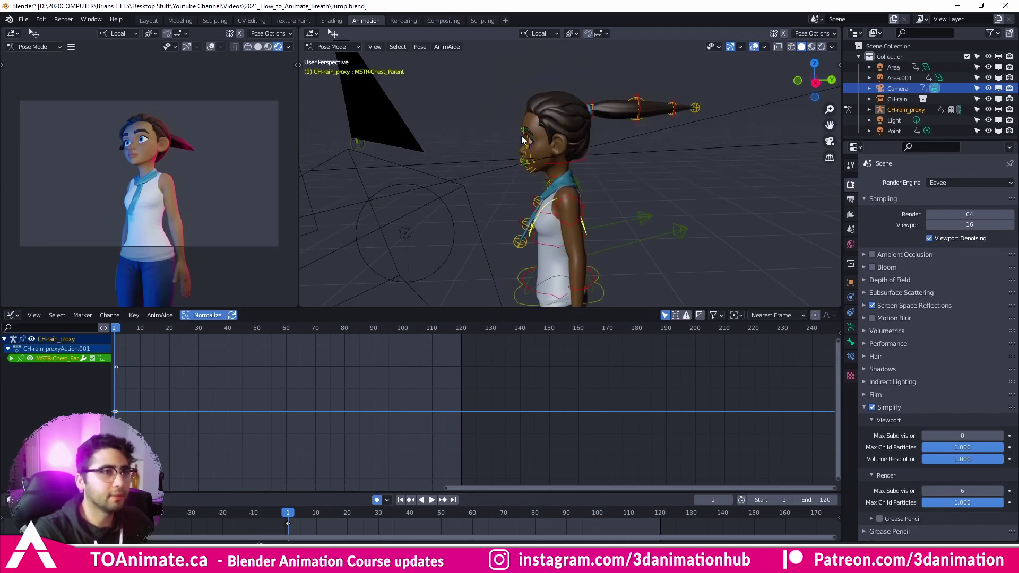
# Rotate the control at the base of the ponytail so the hair hangs down behind the head.
pyautogui.click(592, 105)
pyautogui.press('e')
pyautogui.moveTo(615, 75); pyautogui.dragTo(616, 136)
pyautogui.hotkey('shift', 'alt', 'z')
pyautogui.moveTo(574, 217)
pyautogui.mouseDown(button='middle')
pyautogui.moveTo(600, 172)
pyautogui.moveTo(622, 226)
pyautogui.moveTo(521, 199)
pyautogui.moveTo(527, 207)
pyautogui.moveTo(475, 222)
pyautogui.moveTo(563, 205)
pyautogui.mouseUp(button='middle')
# Select all the rig controls and insert a keyframe for the whole pose at frame 1.
pyautogui.press('a')
pyautogui.hotkey('shift', 'alt', 'z')
pyautogui.hotkey('shift', 'alt', 'z')
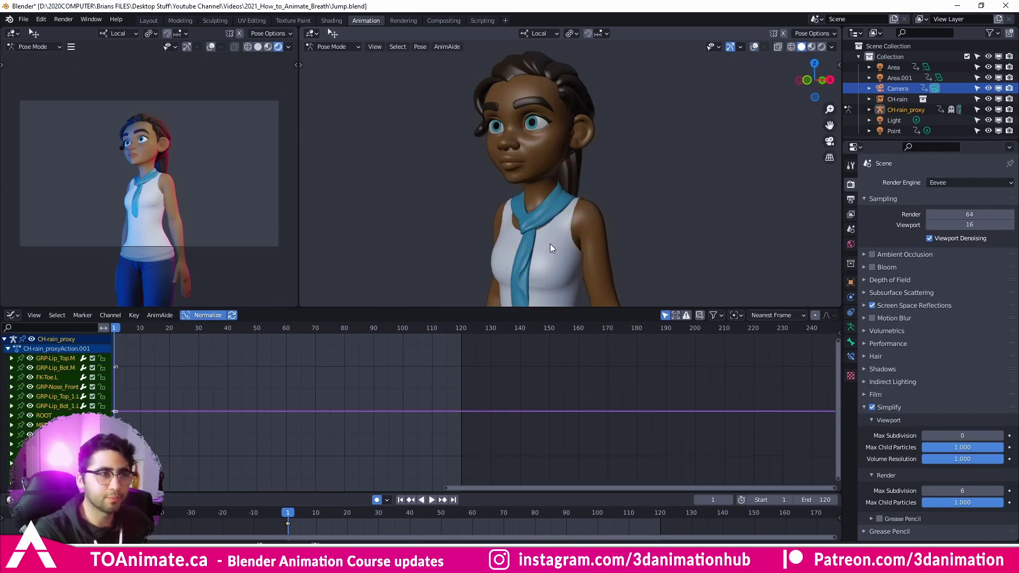
pyautogui.keyDown('shift'); pyautogui.moveTo(549, 244); pyautogui.dragTo(556, 225, button='middle'); pyautogui.keyUp('shift')
pyautogui.hotkey('shift', 'alt', 'z')
pyautogui.click(563, 211)
pyautogui.press('s')
pyautogui.keyDown('shift'); pyautogui.moveTo(570, 179); pyautogui.dragTo(499, 247, button='middle'); pyautogui.keyUp('shift')
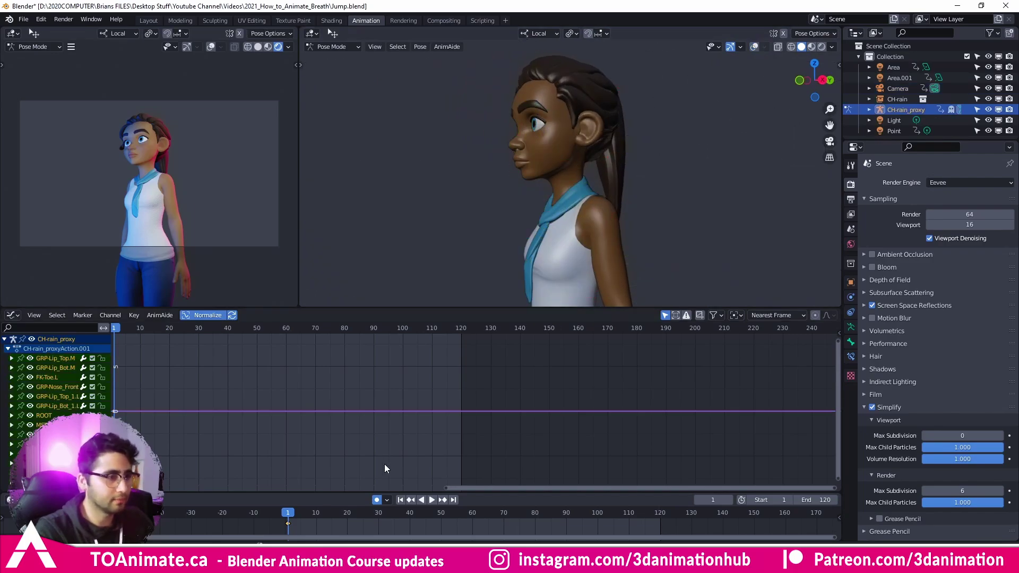
# At frame 50, scale the FK-Chest control along its local Z axis to expand the chest for the inhale.
pyautogui.moveTo(378, 512); pyautogui.dragTo(441, 517)
pyautogui.hotkey('shift', 'alt', 'z')
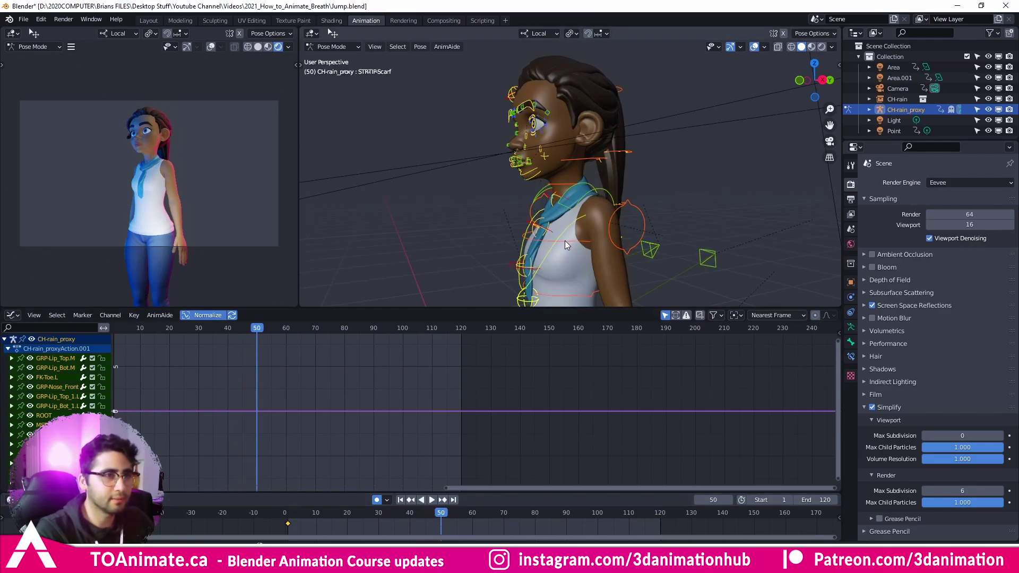
pyautogui.click(564, 240)
pyautogui.press('e')
pyautogui.press('r')
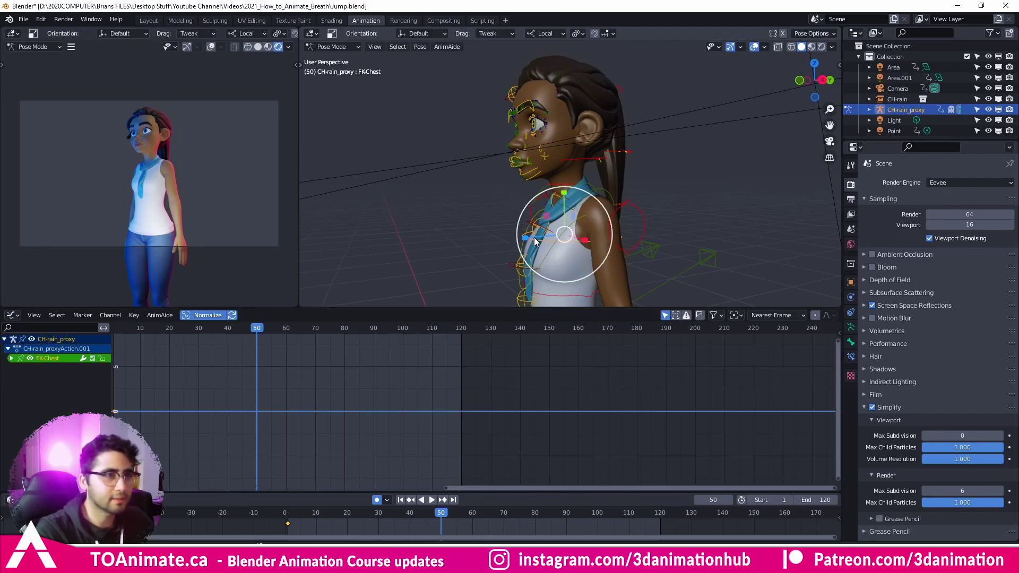
pyautogui.moveTo(534, 240); pyautogui.dragTo(565, 234)
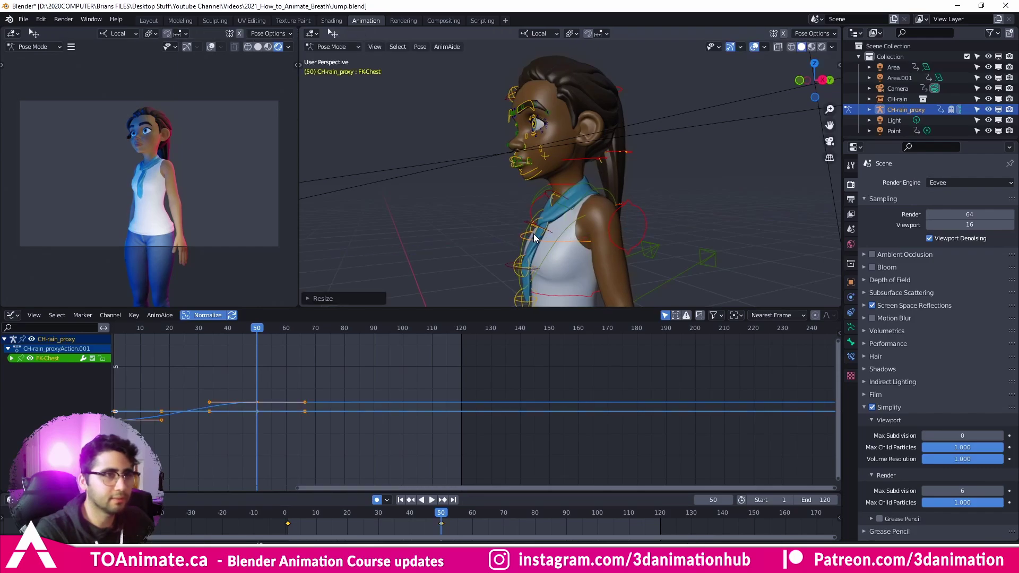
# Raise the FK-Chest control slightly along its local Y axis at frame 50.
pyautogui.hotkey('shift', 'alt', 'z')
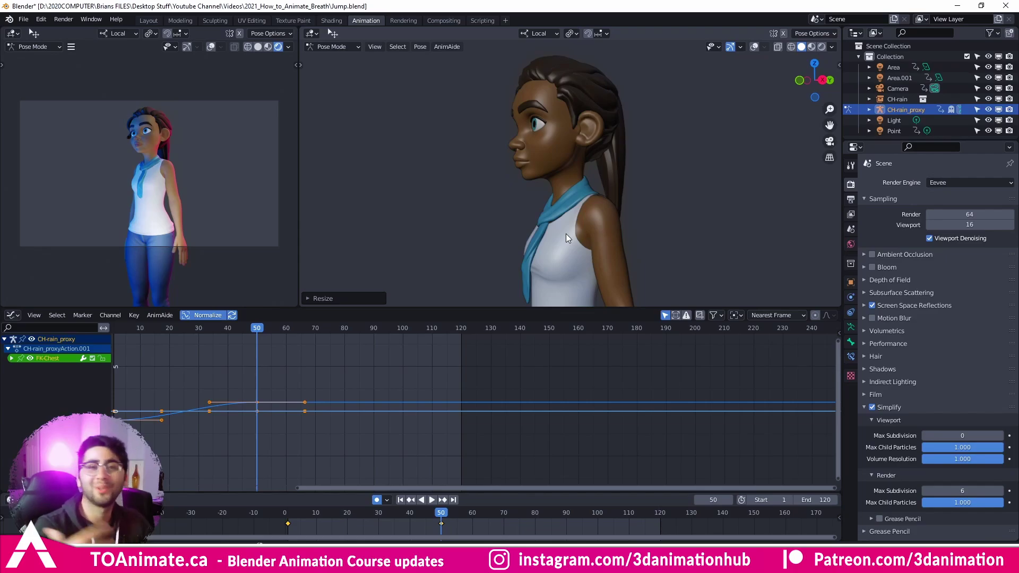
pyautogui.moveTo(566, 233); pyautogui.dragTo(532, 187, button='middle')
pyautogui.hotkey('shift', 'alt', 'z')
pyautogui.press('w')
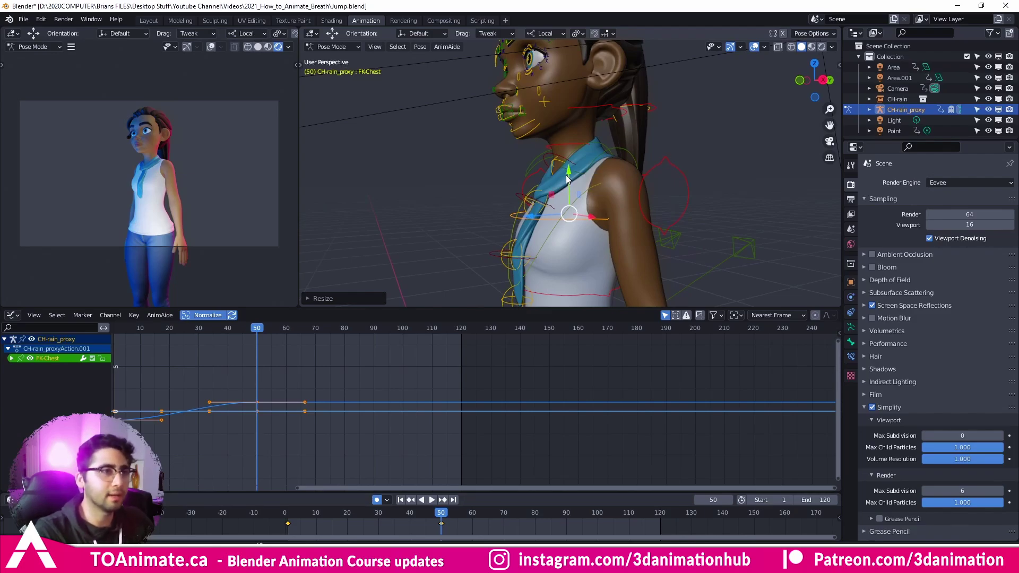
pyautogui.moveTo(567, 176); pyautogui.dragTo(565, 176)
# Examine the torso, shoulders and arms at frame 50 from several angles.
pyautogui.scroll(-2, 563, 180)
pyautogui.keyDown('shift'); pyautogui.moveTo(559, 209); pyautogui.dragTo(554, 84, button='middle'); pyautogui.keyUp('shift')
pyautogui.click(611, 239)
pyautogui.moveTo(611, 238); pyautogui.dragTo(501, 237, button='middle')
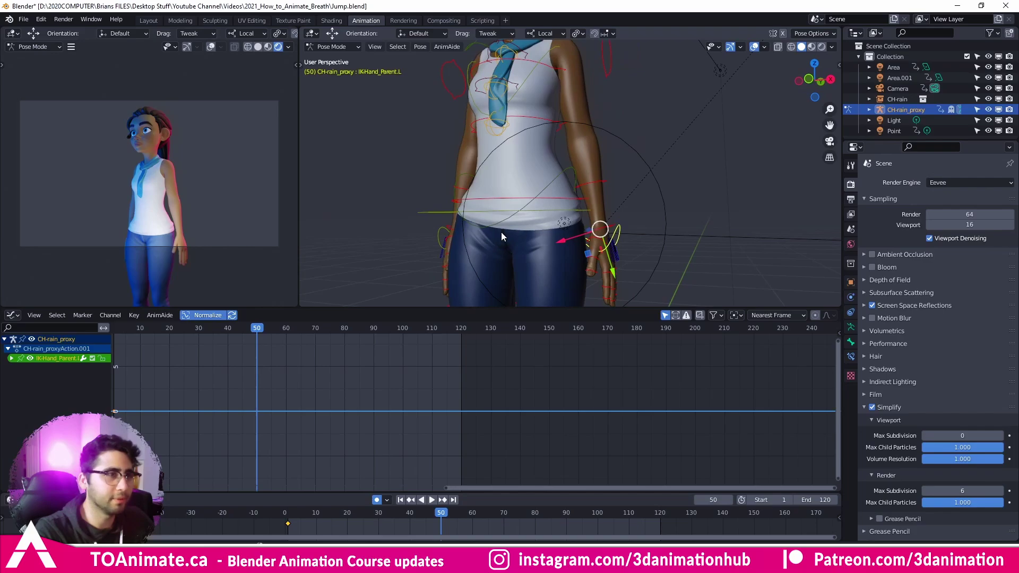
pyautogui.moveTo(523, 115); pyautogui.dragTo(525, 183, button='middle')
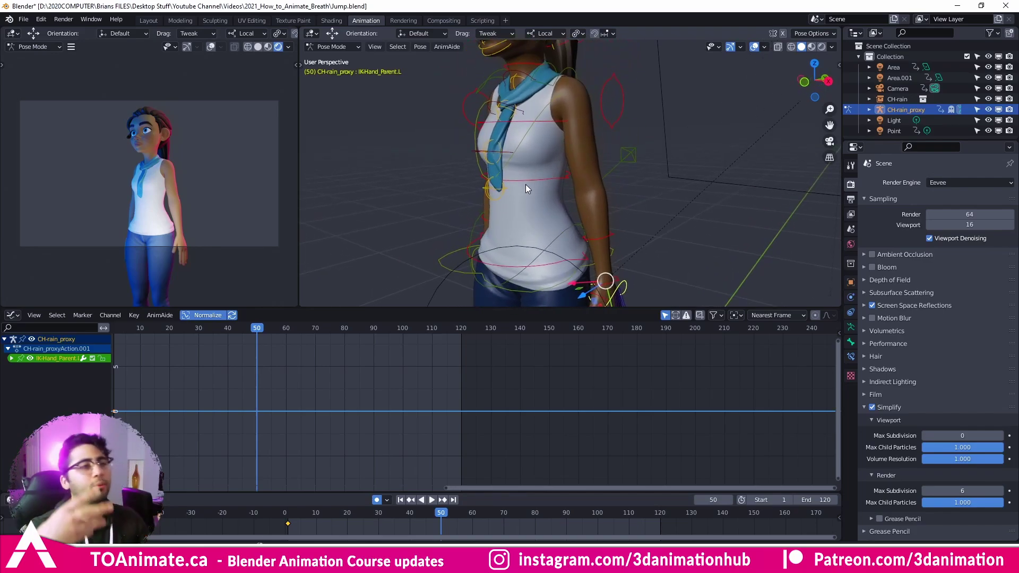
pyautogui.keyDown('shift'); pyautogui.moveTo(632, 189); pyautogui.dragTo(603, 217, button='middle'); pyautogui.keyUp('shift')
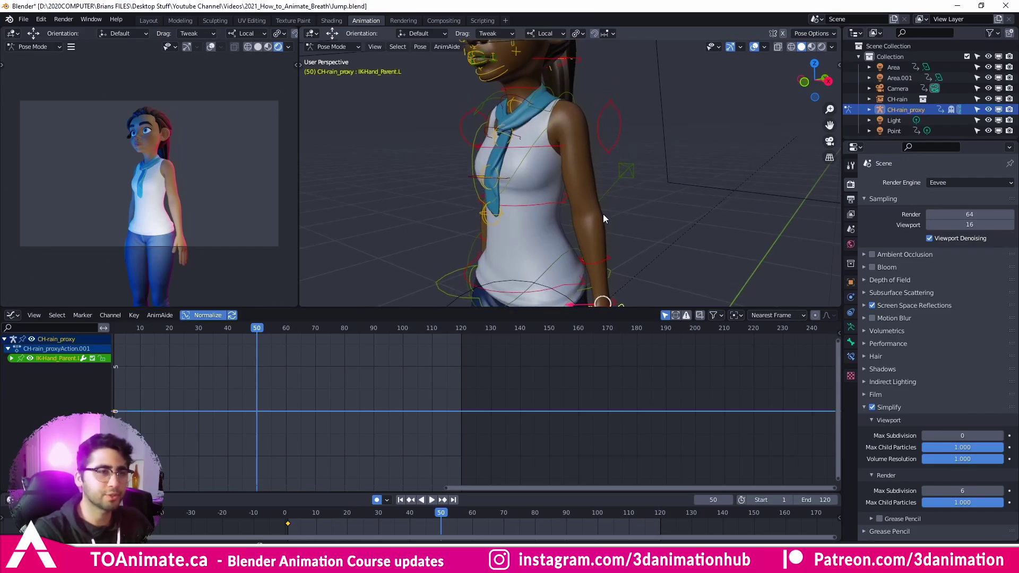
pyautogui.scroll(3, 605, 214)
pyautogui.keyDown('shift'); pyautogui.moveTo(588, 174); pyautogui.dragTo(585, 232, button='middle'); pyautogui.keyUp('shift')
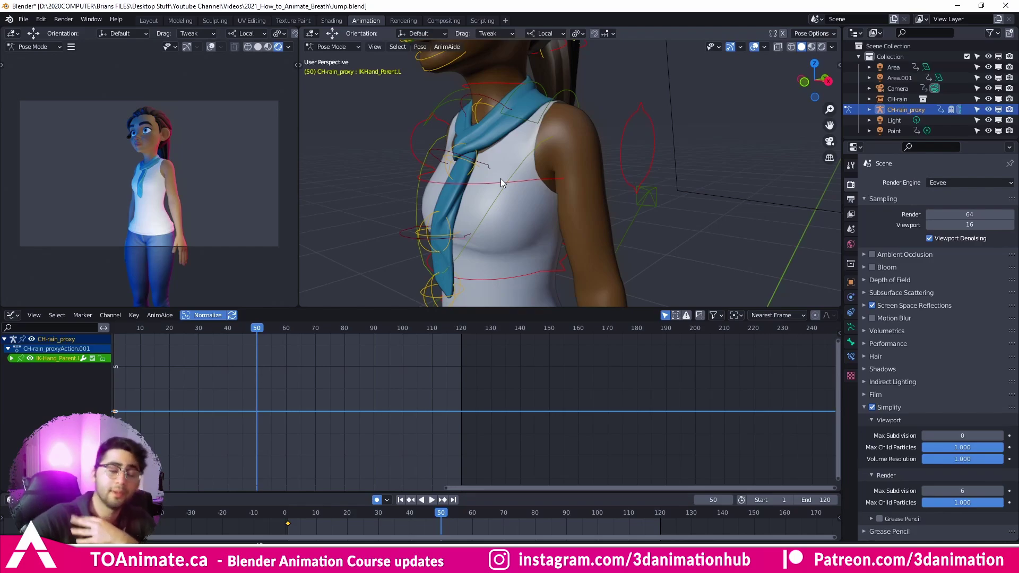
pyautogui.moveTo(520, 88); pyautogui.dragTo(501, 106, button='middle')
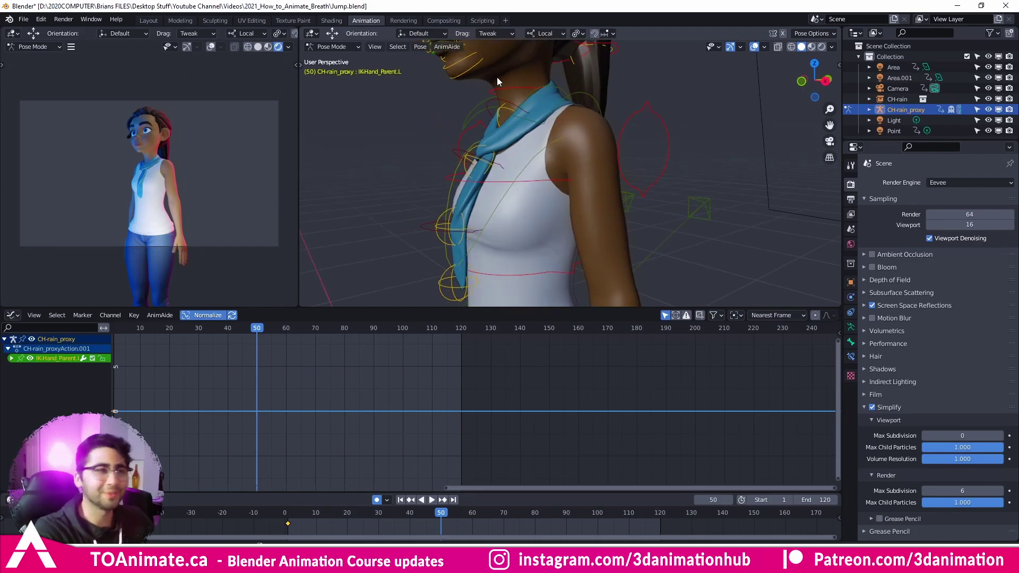
pyautogui.moveTo(558, 88); pyautogui.dragTo(552, 173, button='middle')
# Rotate the FK-Chest control slightly about its local X axis at frame 50.
pyautogui.click(541, 195)
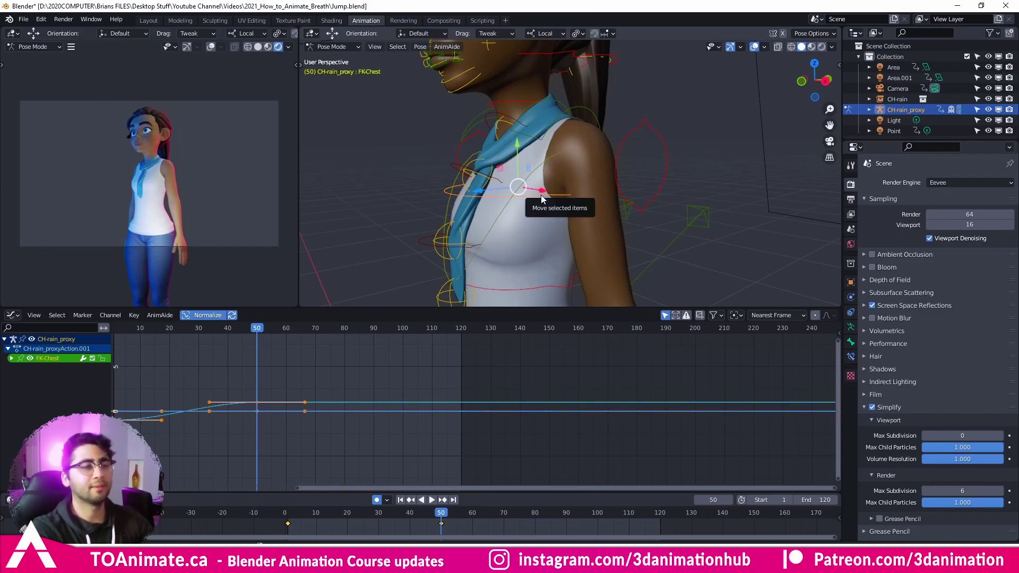
pyautogui.moveTo(491, 166); pyautogui.dragTo(475, 167, button='middle')
pyautogui.press('r')
pyautogui.moveTo(510, 177); pyautogui.dragTo(508, 176)
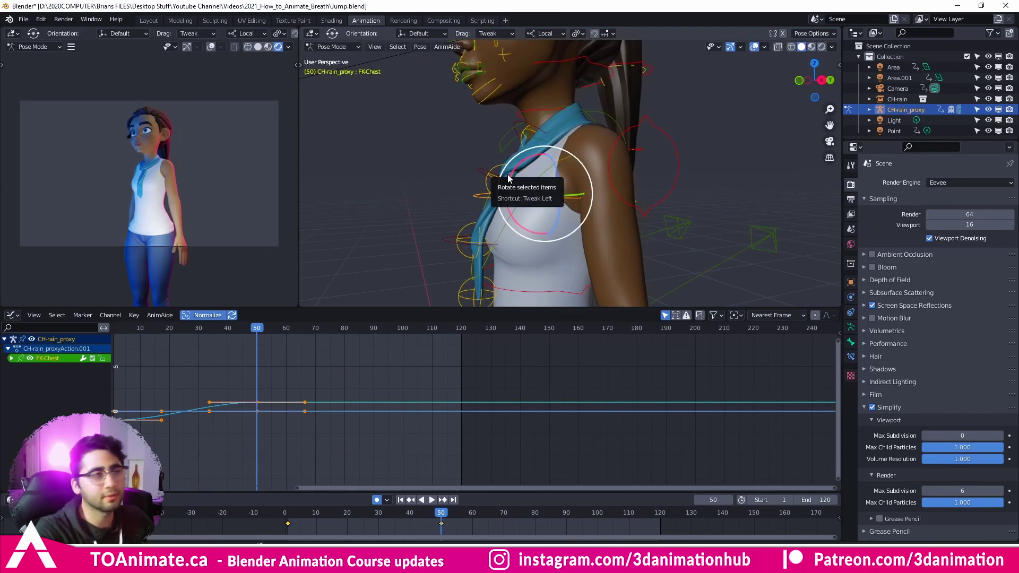
pyautogui.moveTo(508, 181); pyautogui.dragTo(504, 175)
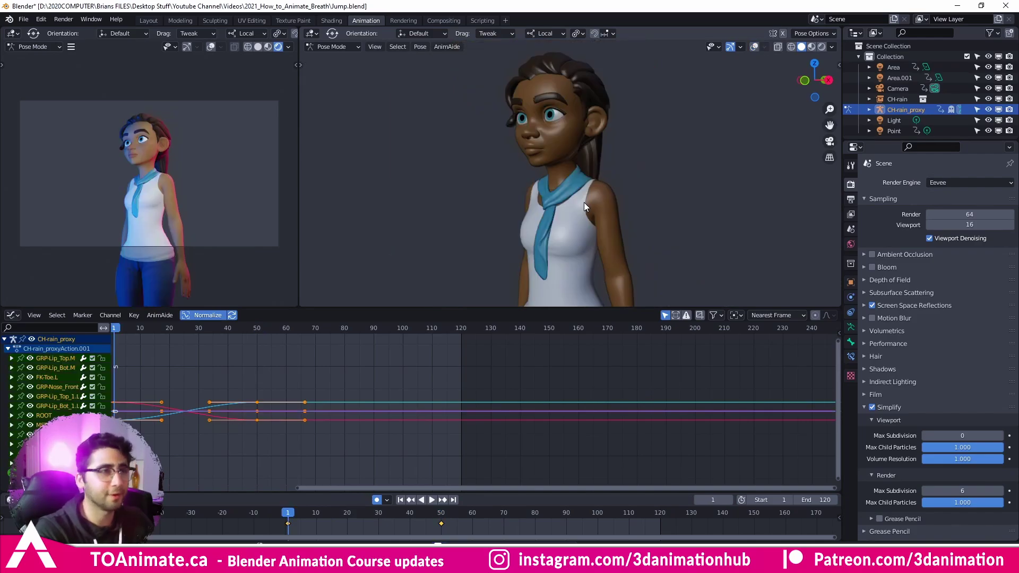
# At frame 50, rotate the left clavicle control (MSTR-Clavicle.L) slightly about its local X axis.
pyautogui.press('Up')
pyautogui.moveTo(582, 203); pyautogui.dragTo(525, 199, button='middle')
pyautogui.hotkey('shift', 'alt', 'z')
pyautogui.scroll(3, 568, 234)
pyautogui.click(520, 195)
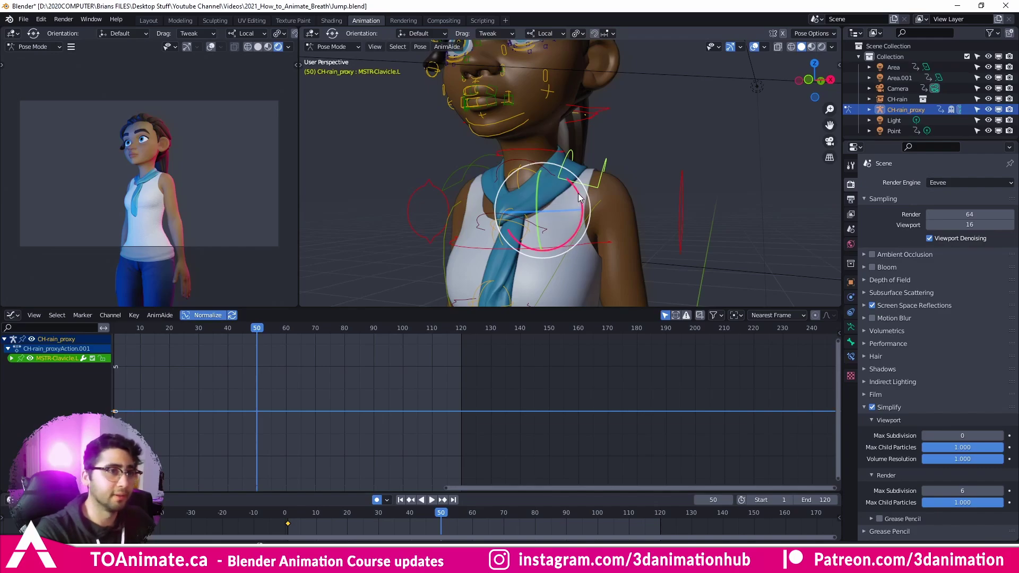
pyautogui.moveTo(580, 199); pyautogui.dragTo(576, 193)
pyautogui.press('w')
# Rotate the right clavicle control (MSTR-Clavicle.R) by about 1.2° about its local X axis at frame 50.
pyautogui.click(479, 158)
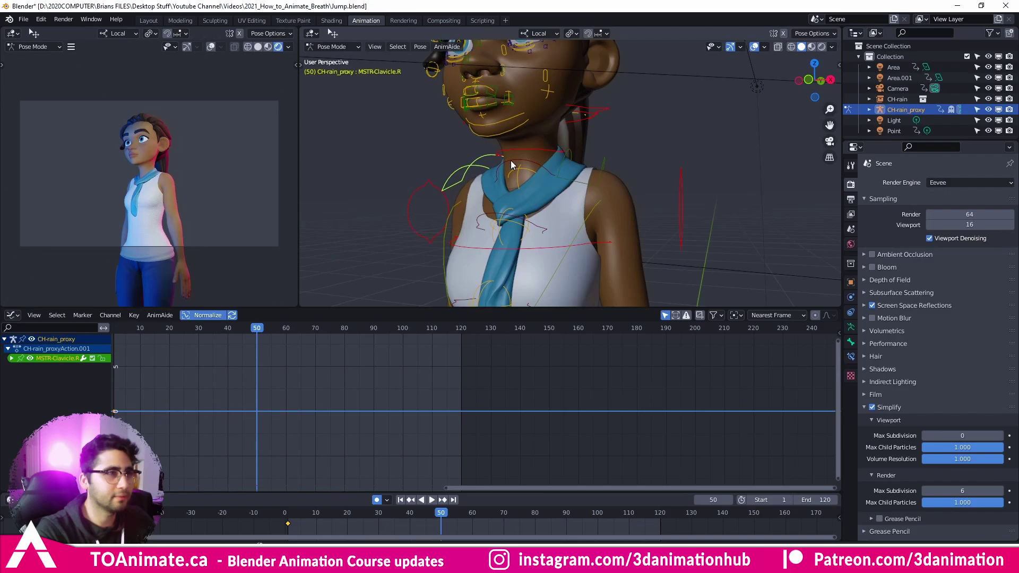
pyautogui.press('r')
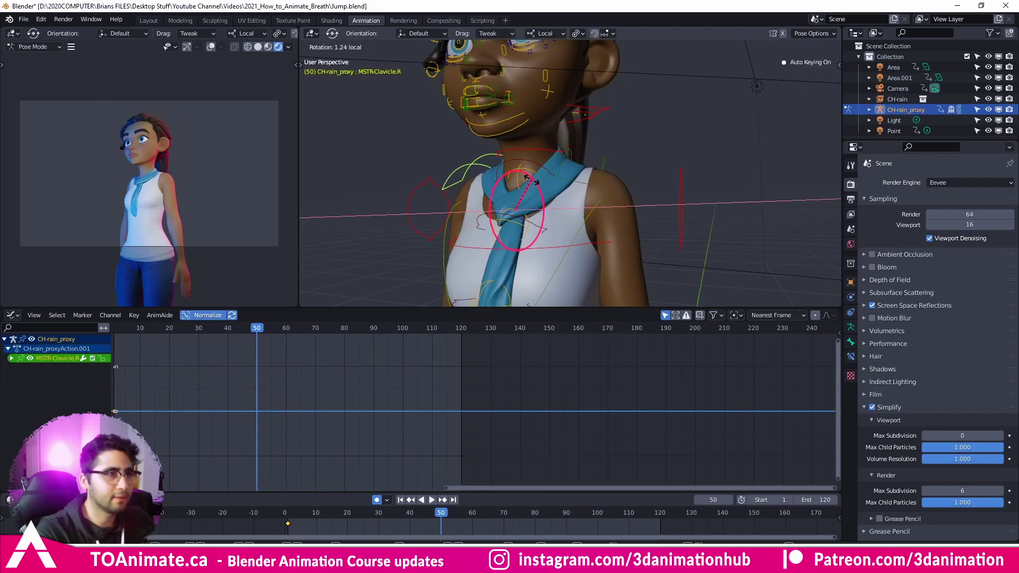
pyautogui.click(530, 182)
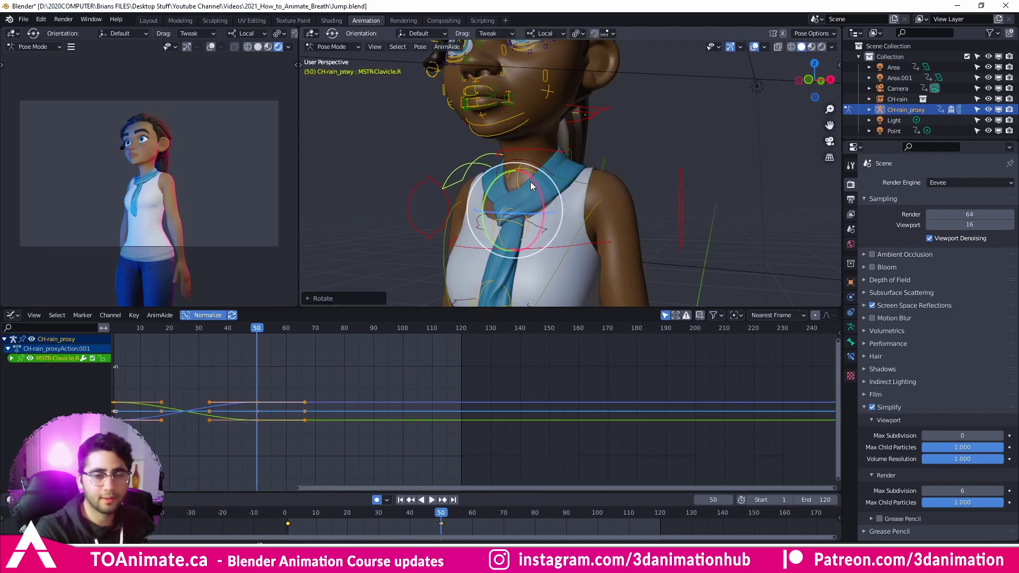
pyautogui.moveTo(530, 182); pyautogui.dragTo(518, 201, button='middle')
# Select both clavicle controls and move them slightly upward to lift the shoulders at frame 50.
pyautogui.press('w')
pyautogui.keyDown('shift'); pyautogui.click(606, 168); pyautogui.keyUp('shift')
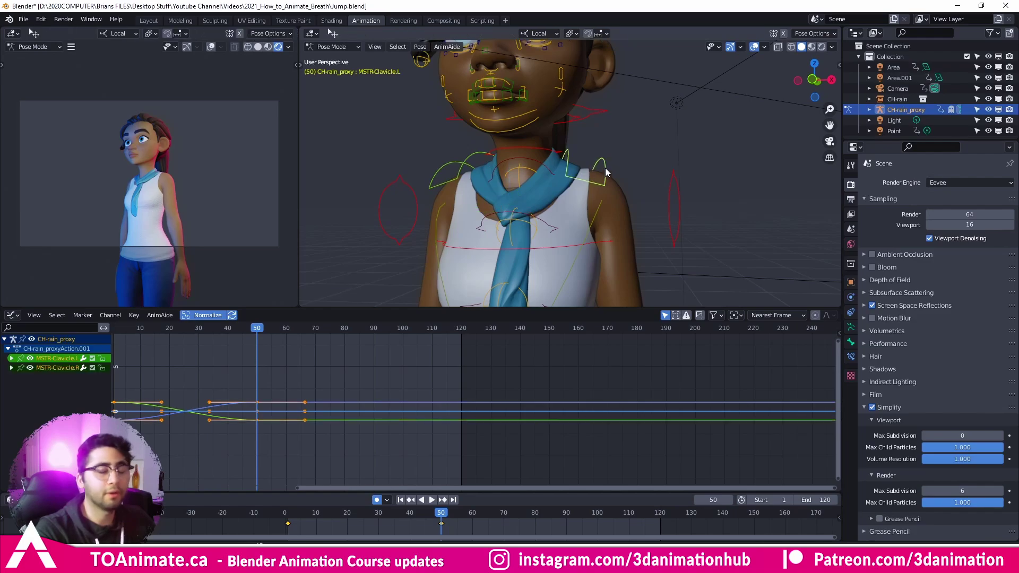
pyautogui.press('w')
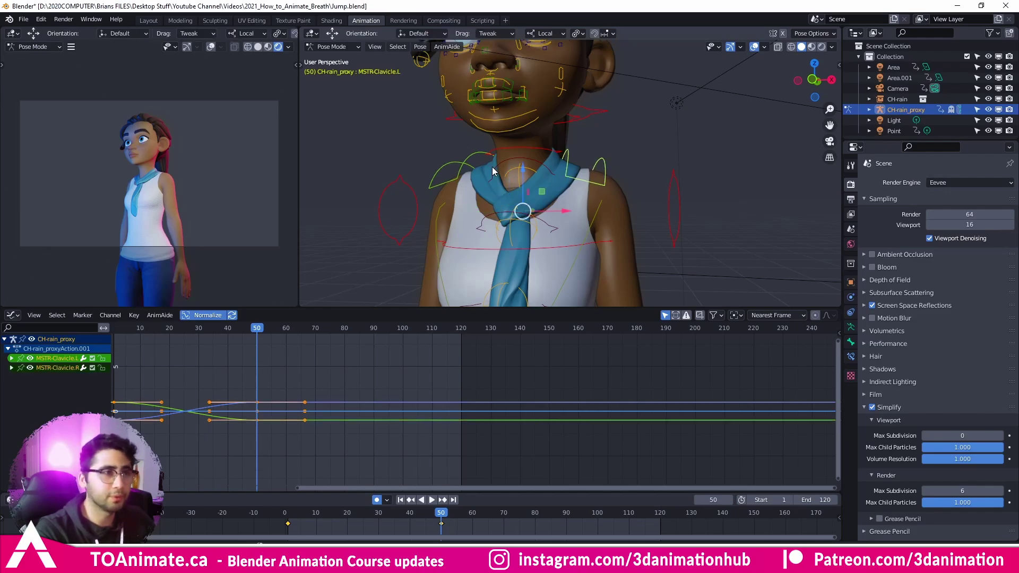
pyautogui.moveTo(521, 173); pyautogui.dragTo(520, 167)
pyautogui.click(520, 168)
# Select the left and right IK-Hand_Parent controls and insert a keyframe for them at frame 50.
pyautogui.scroll(-3, 517, 170)
pyautogui.keyDown('shift'); pyautogui.moveTo(516, 169); pyautogui.dragTo(486, 59, button='middle'); pyautogui.keyUp('shift')
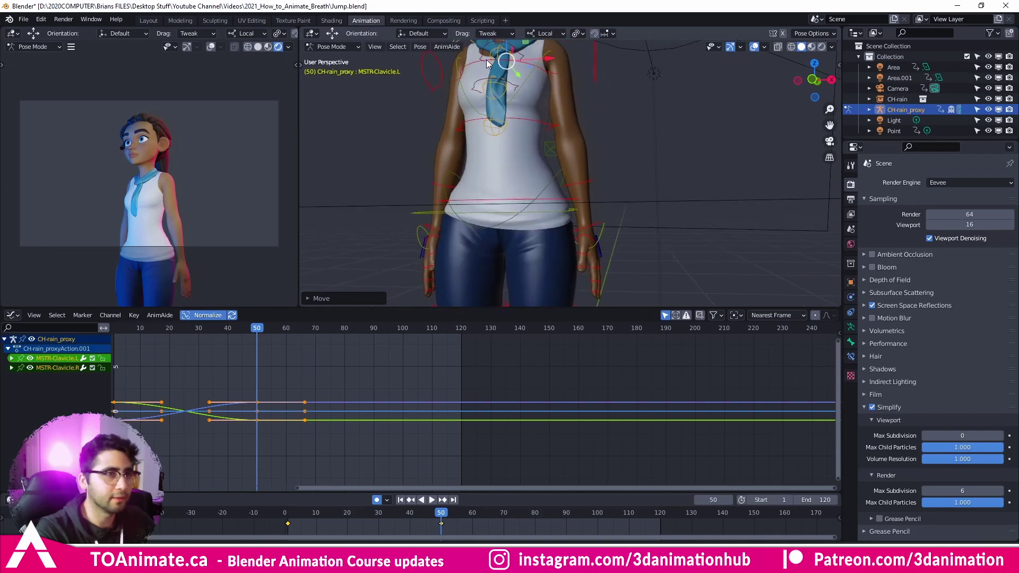
pyautogui.click(600, 232)
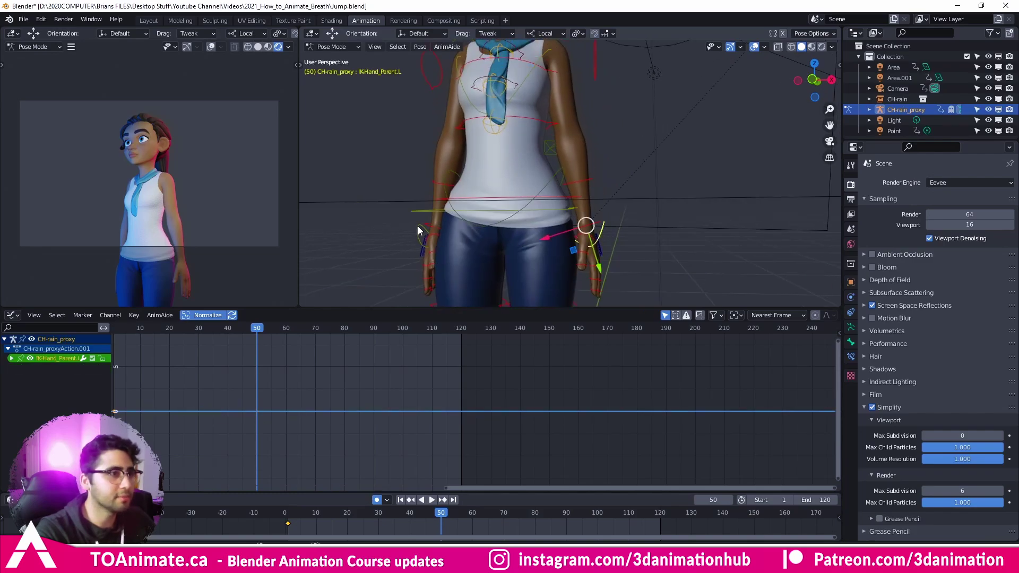
pyautogui.keyDown('shift'); pyautogui.click(419, 227); pyautogui.keyUp('shift')
pyautogui.moveTo(557, 215); pyautogui.dragTo(527, 212, button='middle')
pyautogui.press('i')
# Raise both hand controls slightly along their local Y axis at frame 50, judging from the side.
pyautogui.scroll(2, 583, 176)
pyautogui.moveTo(584, 180); pyautogui.dragTo(522, 182, button='middle')
pyautogui.hotkey('shift', 'alt', 'z')
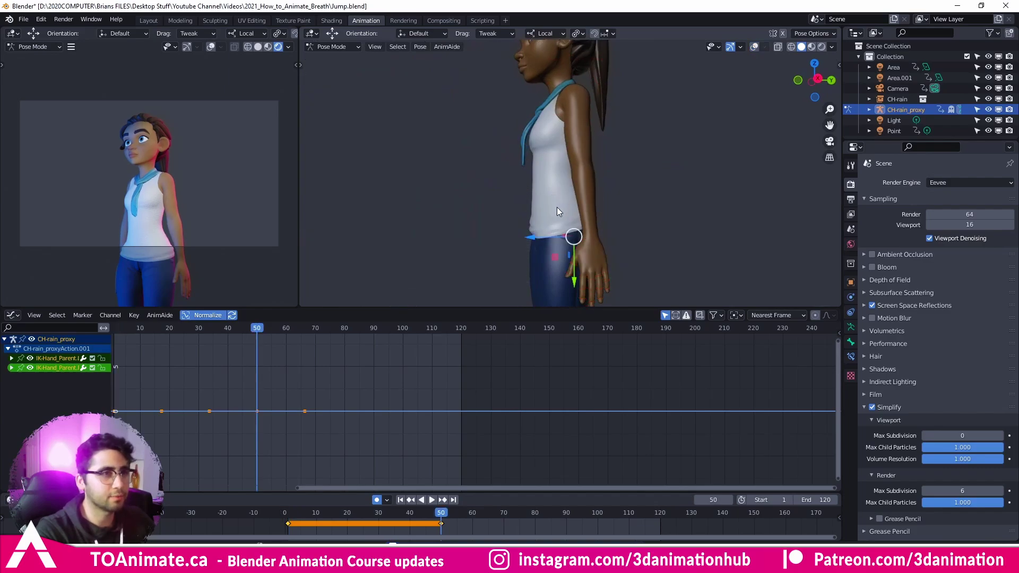
pyautogui.moveTo(572, 254); pyautogui.dragTo(573, 270)
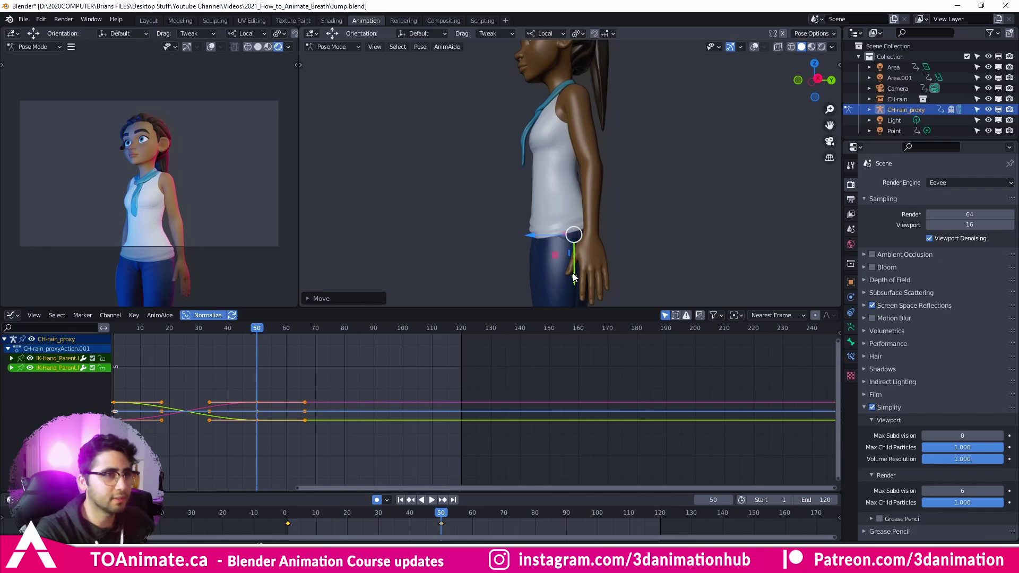
# Flip between the keyed poses at frames 1 and 50 to compare the breathing from the front and side.
pyautogui.press('Down')
pyautogui.press('Down')
pyautogui.press('Down')
pyautogui.moveTo(476, 179); pyautogui.dragTo(530, 174, button='middle')
pyautogui.press('Up')
pyautogui.press('Up')
pyautogui.press('Up')
pyautogui.press('Down')
pyautogui.press('Up')
pyautogui.keyDown('shift'); pyautogui.moveTo(540, 101); pyautogui.dragTo(547, 200, button='middle'); pyautogui.keyUp('shift')
pyautogui.scroll(1, 562, 205)
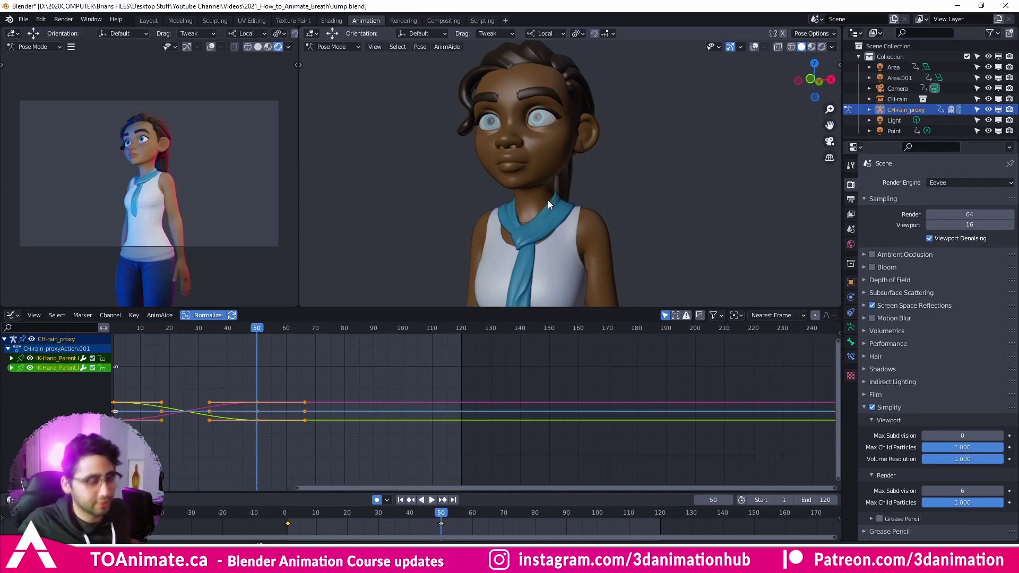
pyautogui.moveTo(599, 101); pyautogui.dragTo(585, 144, button='middle')
pyautogui.hotkey('shift', 'Left')
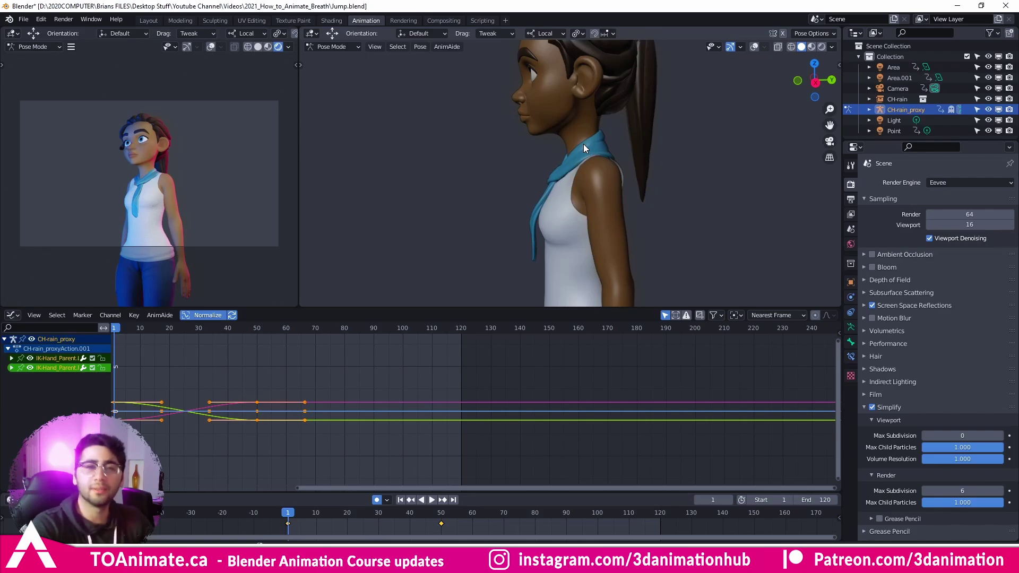
pyautogui.press('Up')
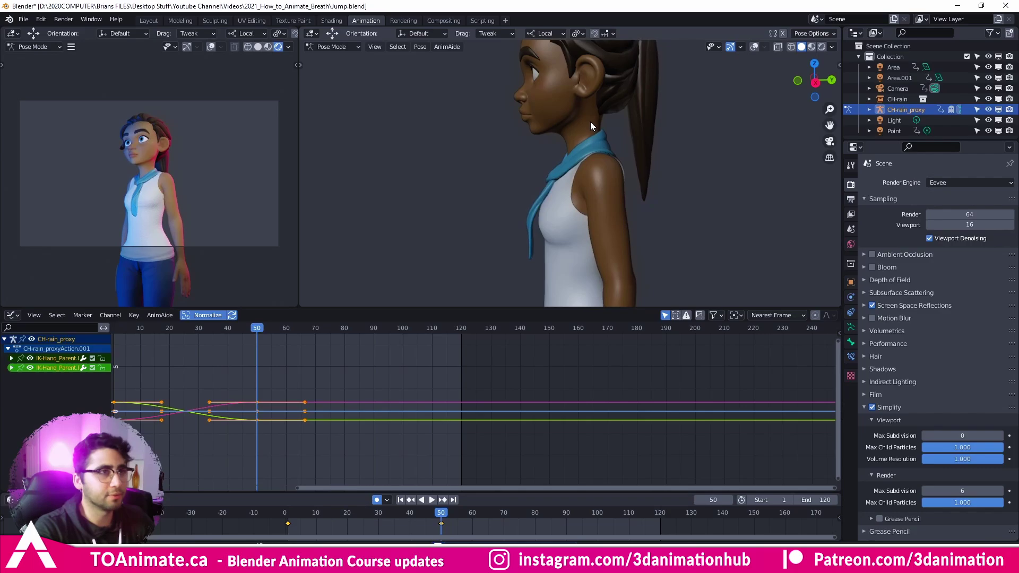
# Rotate the FK-Neck control slightly about its local X axis at frame 50.
pyautogui.hotkey('shift', 'alt', 'z')
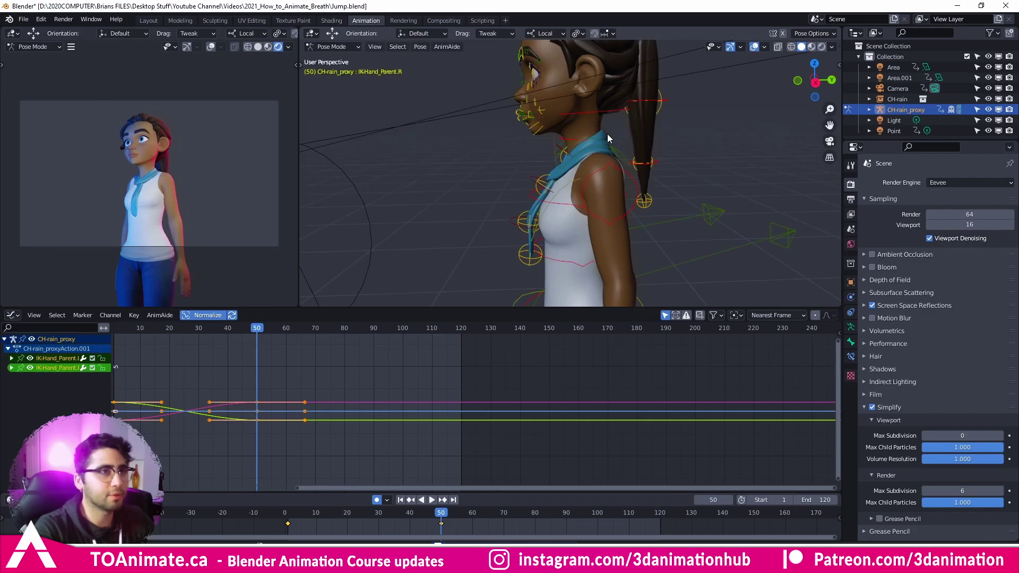
pyautogui.click(562, 136)
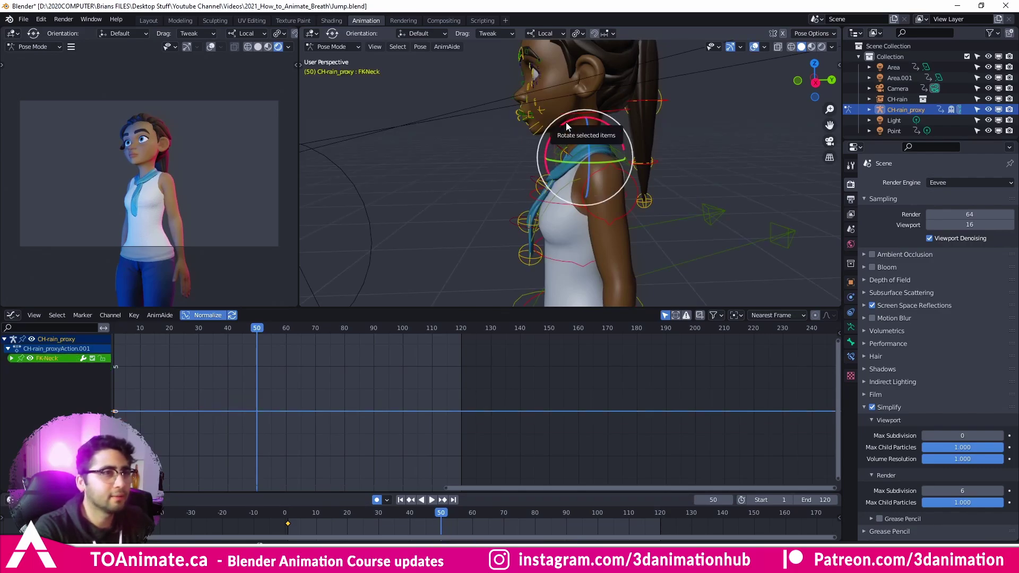
pyautogui.moveTo(566, 122); pyautogui.dragTo(571, 123)
pyautogui.hotkey('shift', 'alt', 'z')
# Compare the neck and head between frames 1 and 50 in the side view.
pyautogui.hotkey('shift', 'Left')
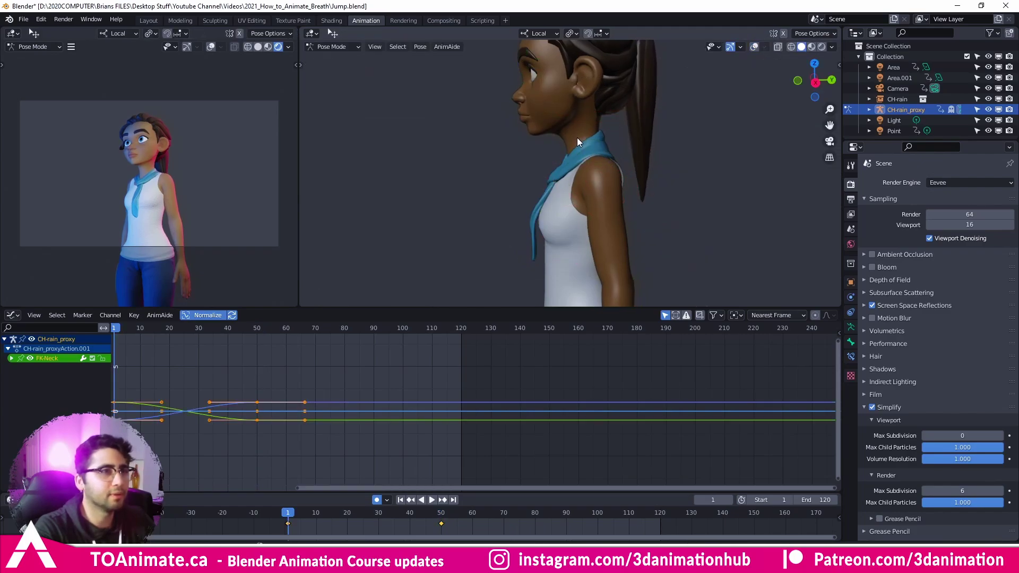
pyautogui.press('Up')
pyautogui.press('Down')
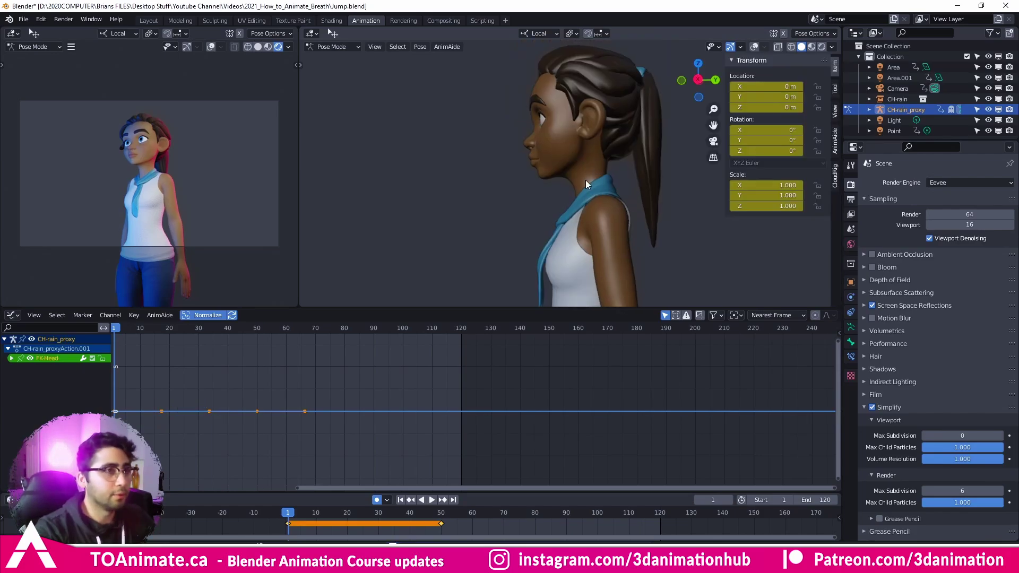
pyautogui.press('Up')
pyautogui.press('Down')
pyautogui.press('Up')
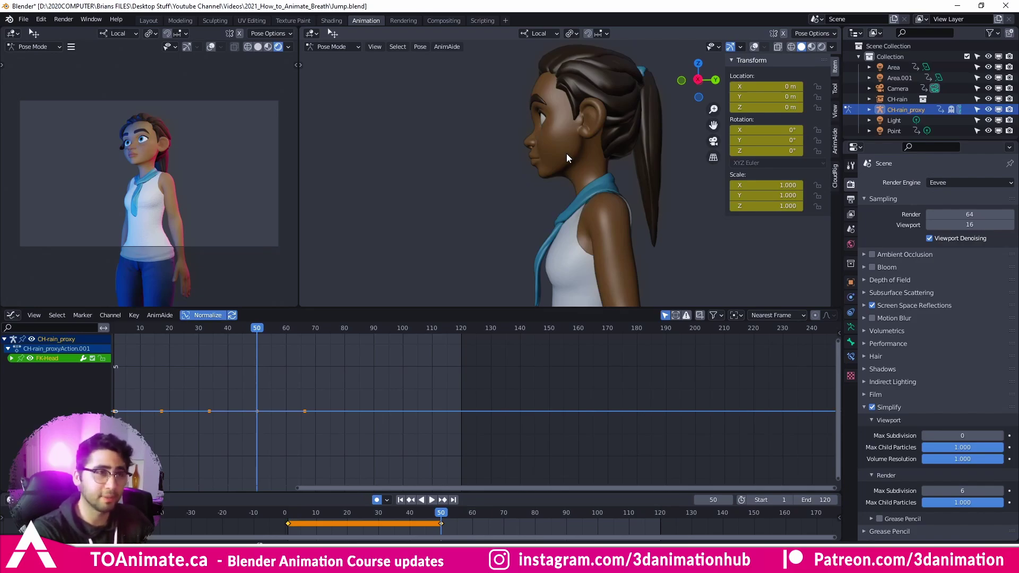
# Rotate the FK-Head control about 0.65° around its local X axis at frame 50, comparing the pose with frame 1.
pyautogui.press('Down')
pyautogui.press('Up')
pyautogui.press('r')
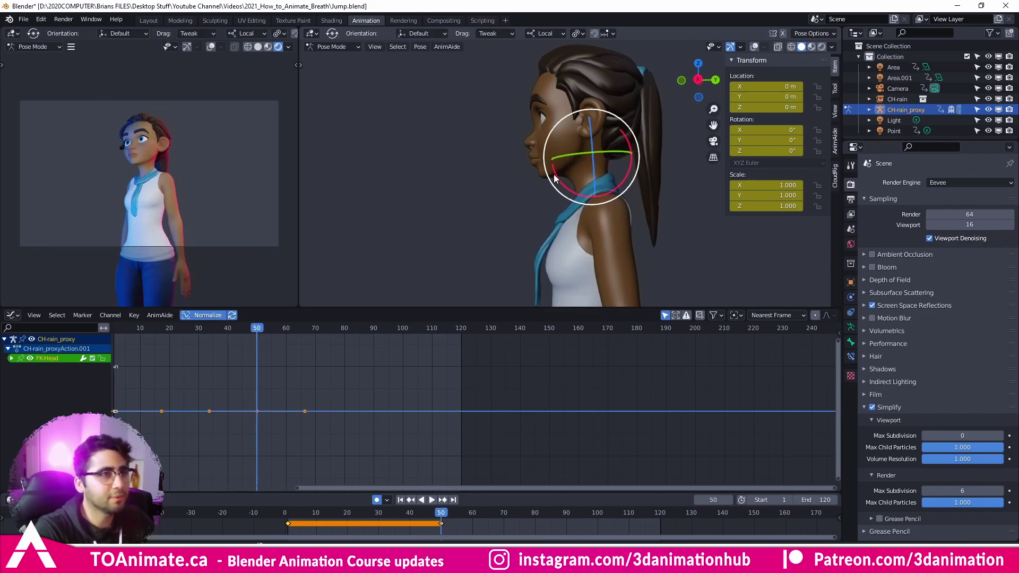
pyautogui.moveTo(554, 176); pyautogui.dragTo(552, 178)
pyautogui.press('Down')
pyautogui.press('Up')
pyautogui.press('Down')
pyautogui.press('Up')
pyautogui.press('w')
pyautogui.moveTo(532, 181); pyautogui.dragTo(597, 237, button='middle')
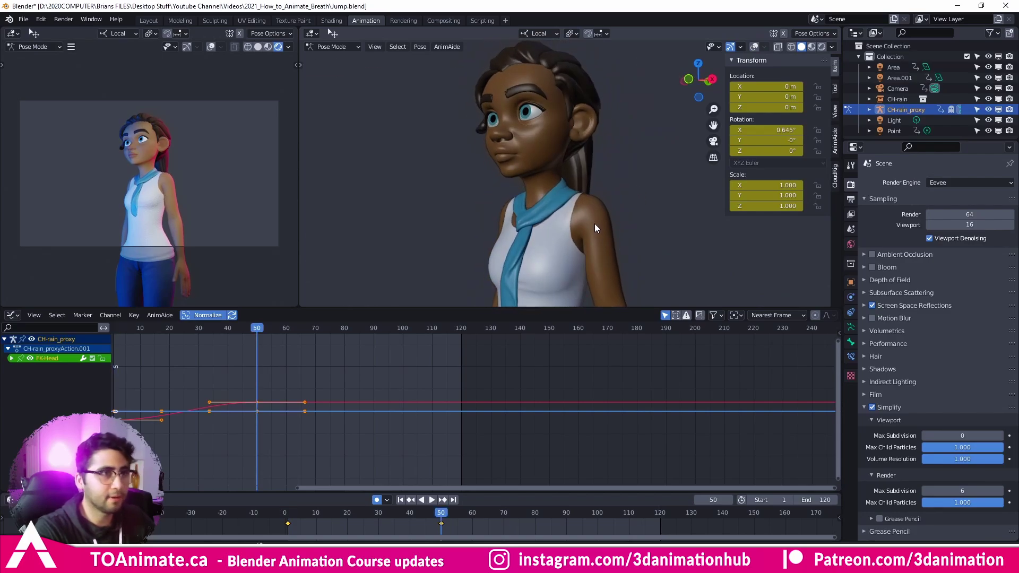
# Select all of the character's controls and copy their frame 1 keys to frame 120 to close the loop.
pyautogui.hotkey('shift', 'alt', 'z')
pyautogui.moveTo(613, 270); pyautogui.dragTo(566, 203, button='middle')
pyautogui.press('Down')
pyautogui.press('a')
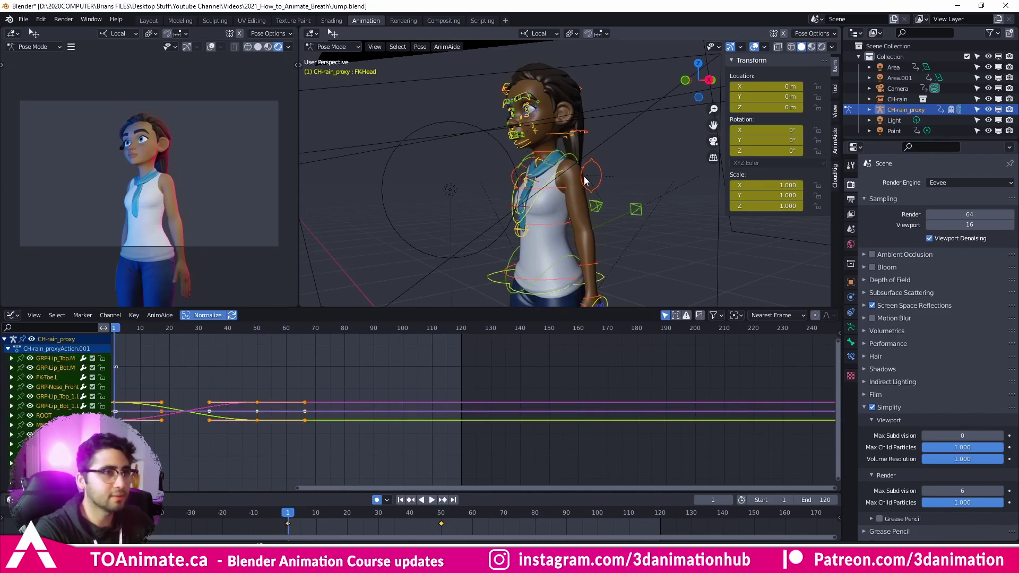
pyautogui.moveTo(282, 531); pyautogui.dragTo(284, 531)
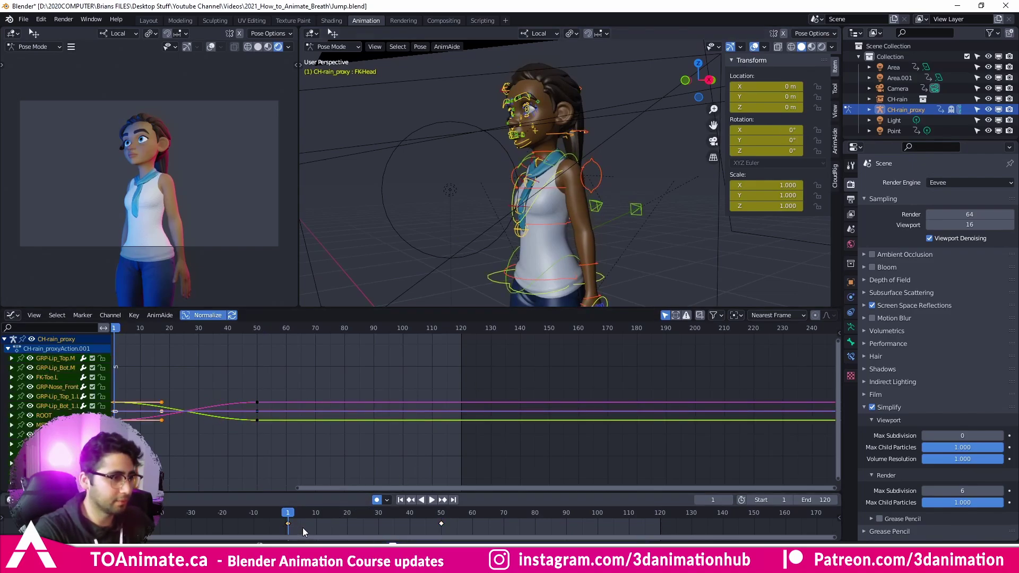
pyautogui.click(660, 513)
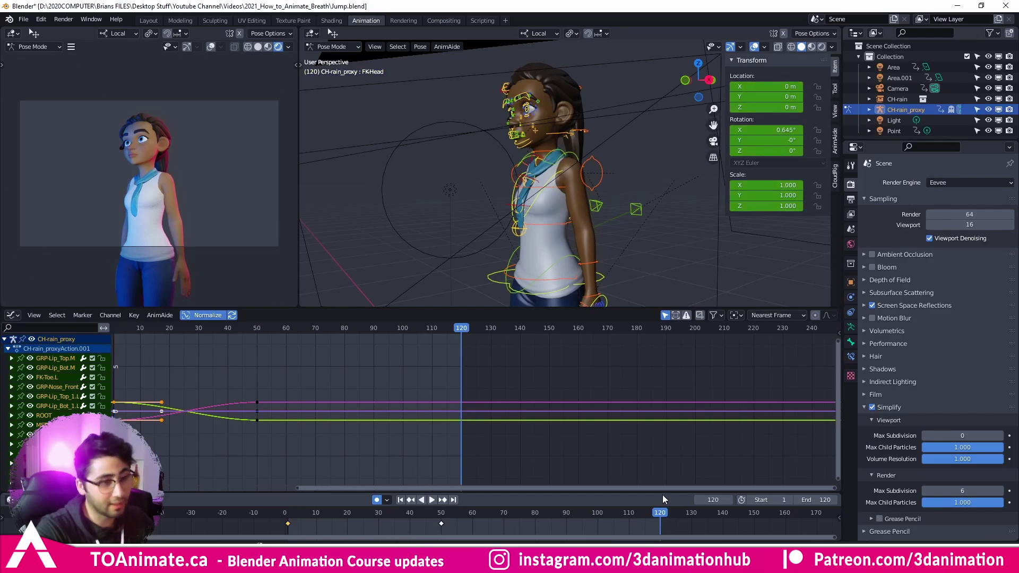
pyautogui.hotkey('ctrl', 'v')
# Play the looping breath from the start with the overlays hidden, watching the character from the side.
pyautogui.moveTo(615, 206); pyautogui.dragTo(596, 274, button='middle')
pyautogui.hotkey('alt', 'shift', 'z')
pyautogui.moveTo(325, 515); pyautogui.dragTo(290, 517)
pyautogui.keyDown('shift'); pyautogui.moveTo(528, 267); pyautogui.dragTo(540, 228, button='middle'); pyautogui.keyUp('shift')
pyautogui.scroll(1, 555, 225)
pyautogui.press('Left')
pyautogui.press('space')
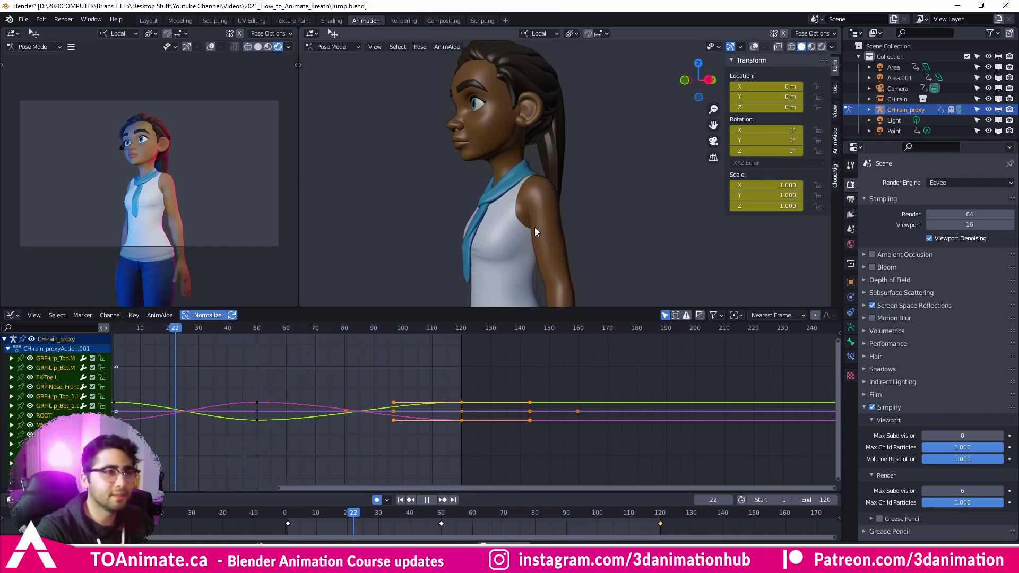
pyautogui.press('space')
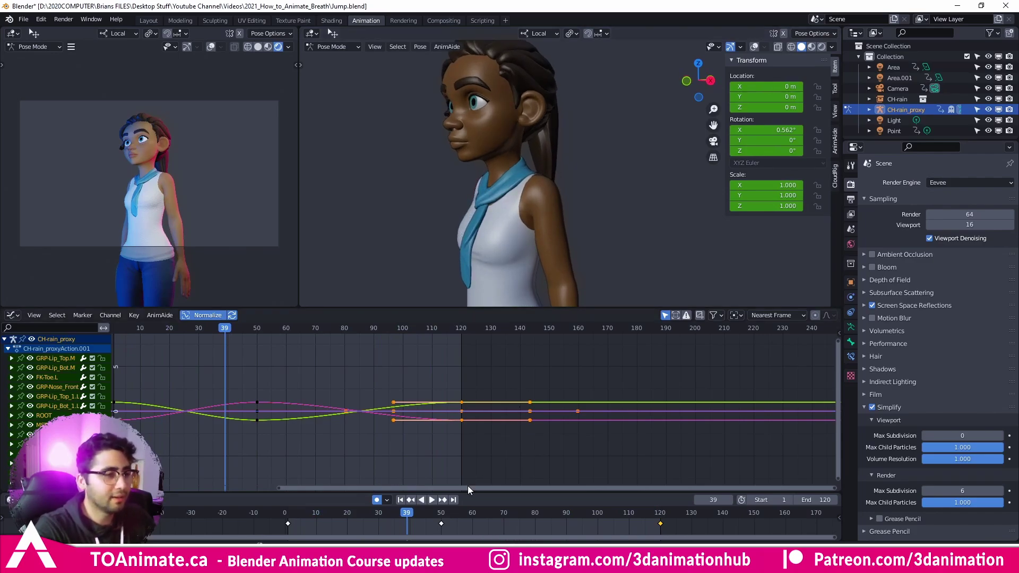
# Copy the keys of all controls at frame 50 to frame 65 to hold the inhaled pose.
pyautogui.click(439, 520)
pyautogui.click(438, 514)
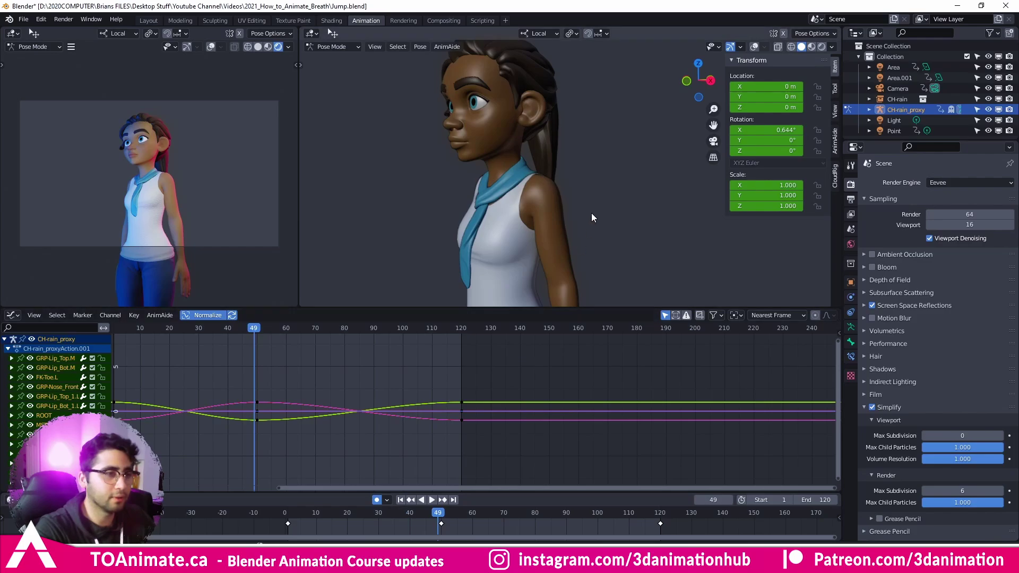
pyautogui.hotkey('shift', 'alt', 'z')
pyautogui.click(441, 514)
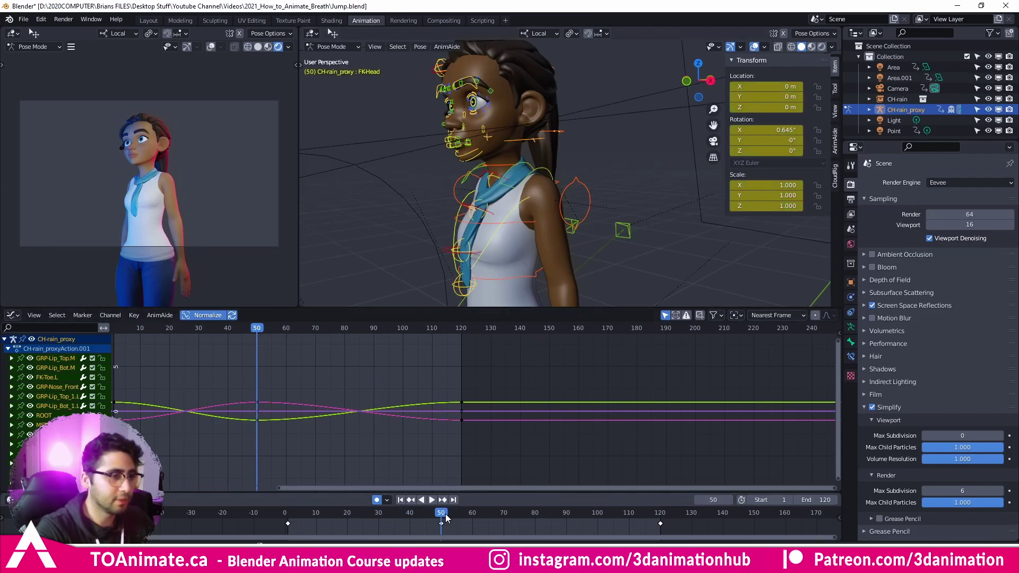
pyautogui.click(444, 526)
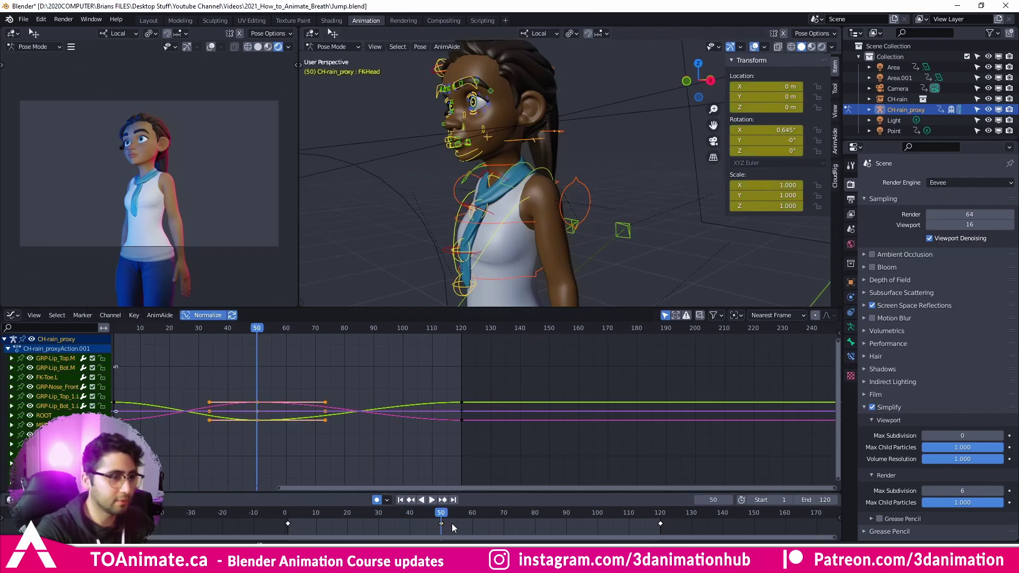
pyautogui.press('space')
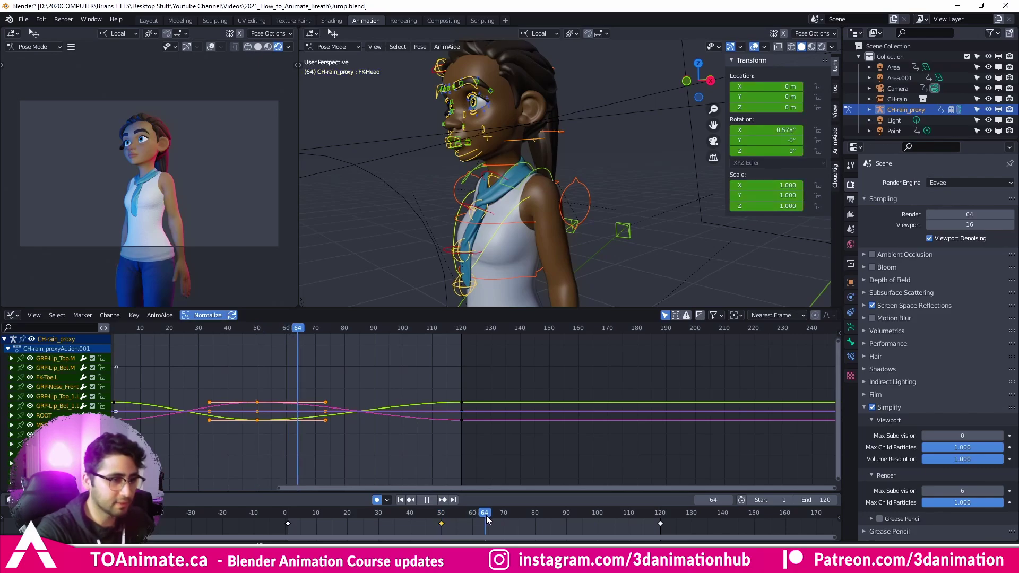
pyautogui.press('i')
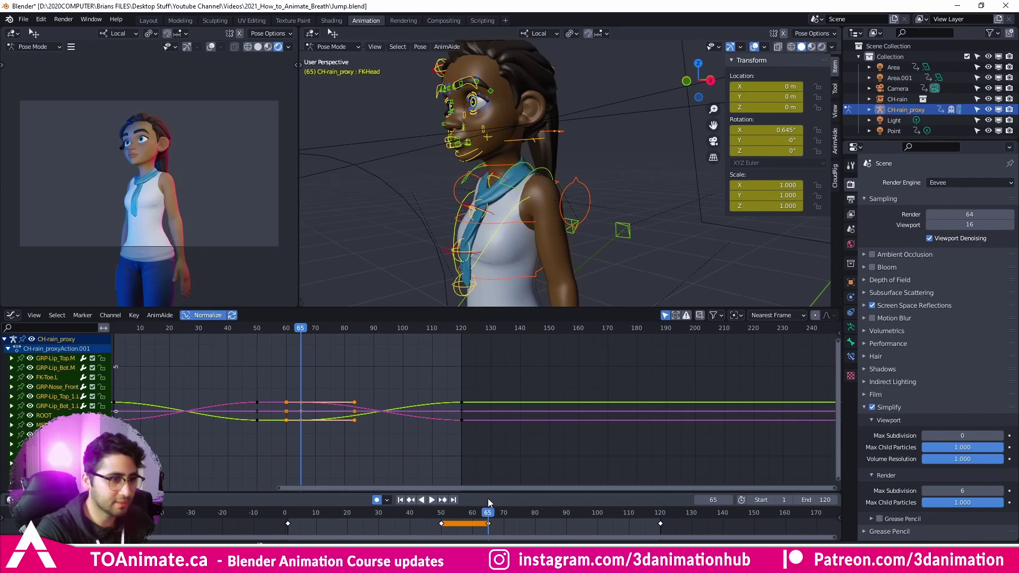
# Key a breakdown pose at frame 50 for all controls with the Pose Breakdowner at about 84%.
pyautogui.press('Down')
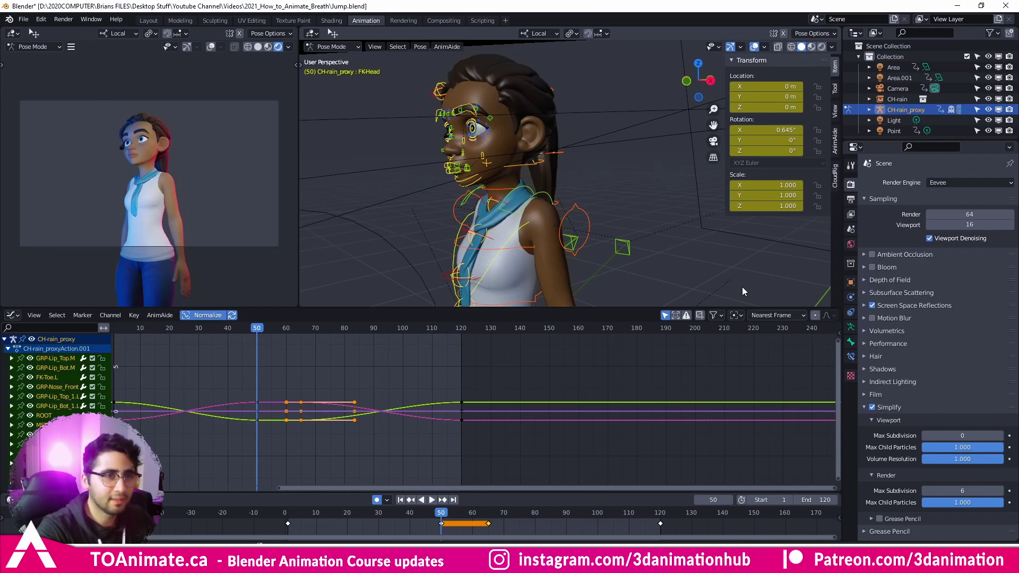
pyautogui.hotkey('shift', 'e')
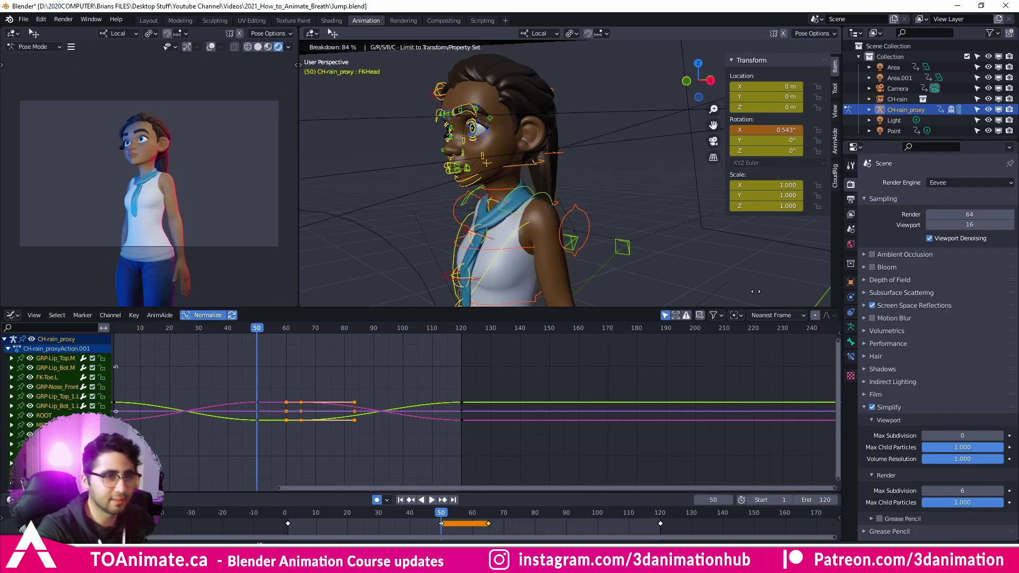
pyautogui.click(756, 297)
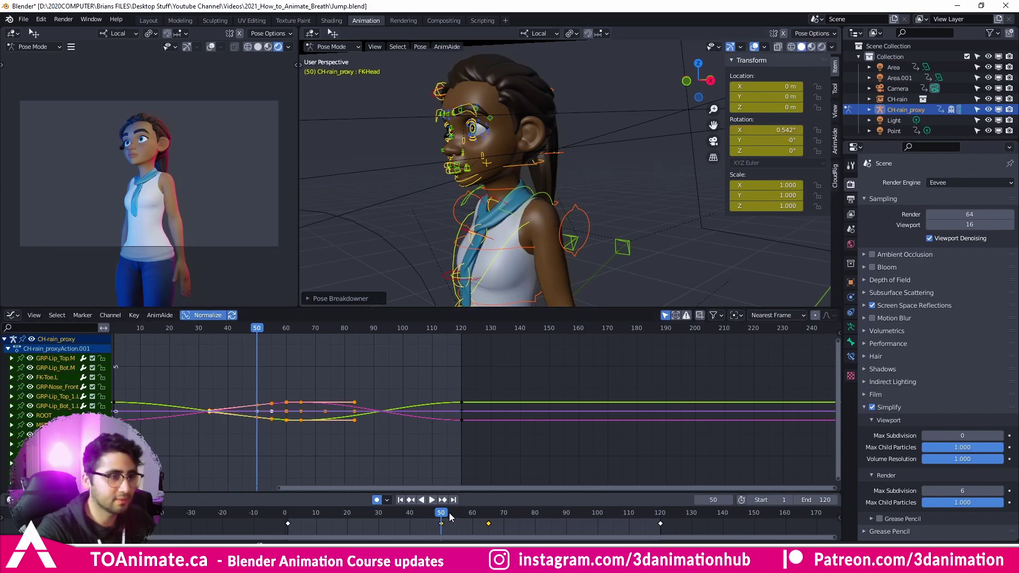
# Key a breakdown pose at frame 10 for all controls with the Pose Breakdowner, strongly favouring the frame 1 pose.
pyautogui.press('space')
pyautogui.moveTo(416, 522); pyautogui.dragTo(313, 520)
pyautogui.click(288, 519)
pyautogui.press('space')
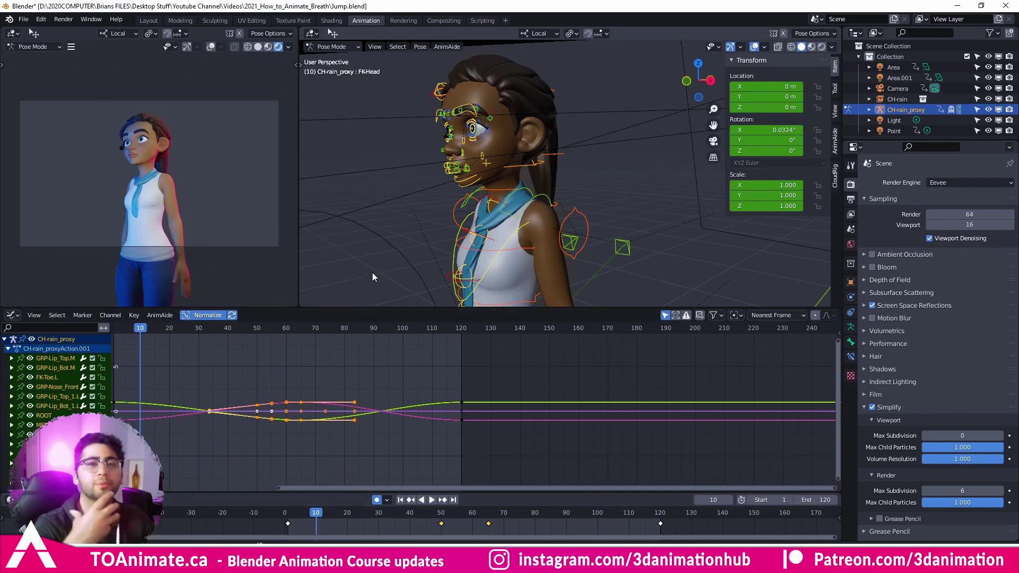
pyautogui.hotkey('shift', 'e')
pyautogui.click(325, 300)
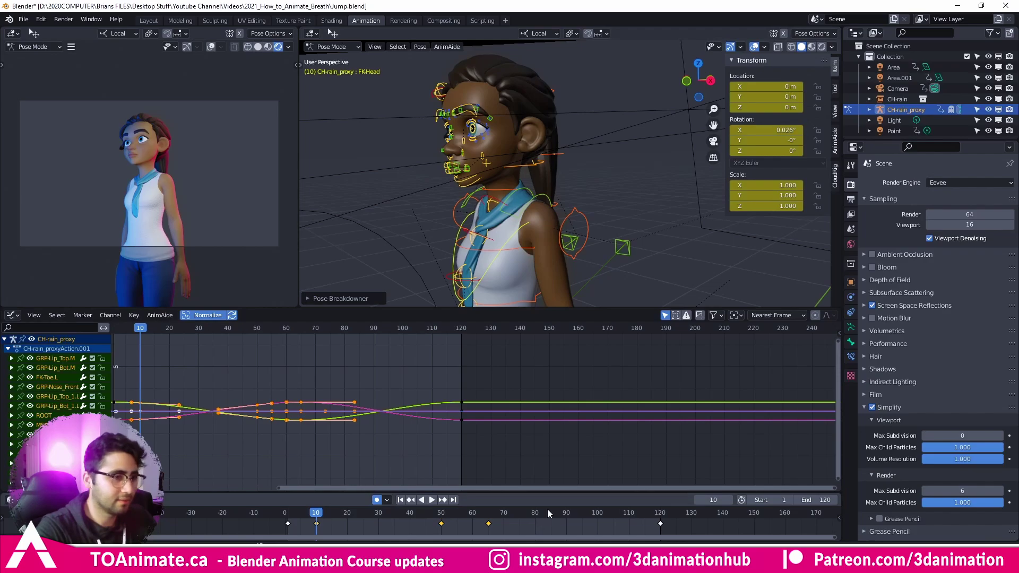
# Key a breakdown pose at frame 110 for all controls with the Pose Breakdowner at about 90%, favouring the last pose.
pyautogui.click(629, 513)
pyautogui.moveTo(610, 514); pyautogui.dragTo(629, 516)
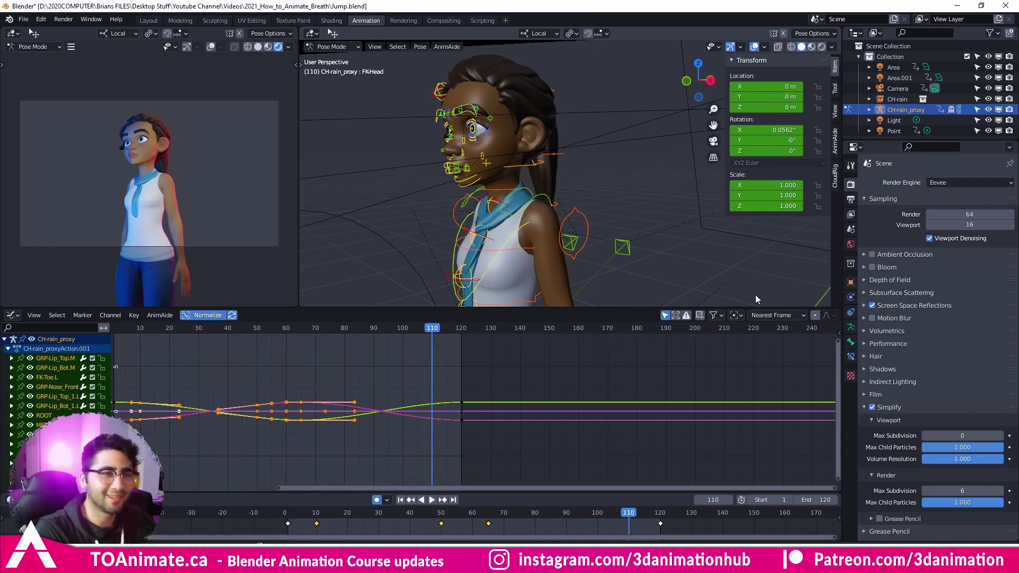
pyautogui.hotkey('shift', 'e')
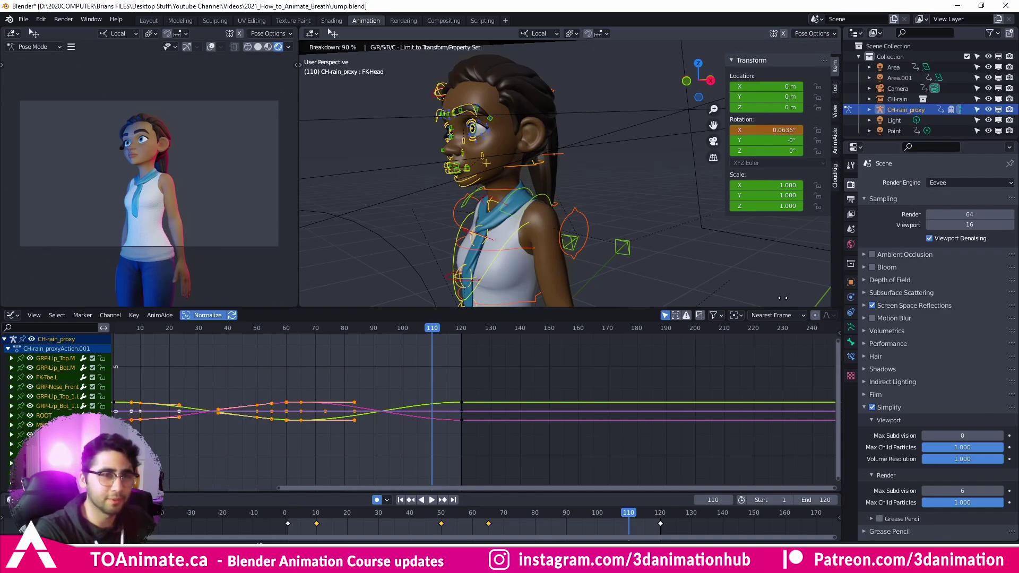
pyautogui.click(782, 297)
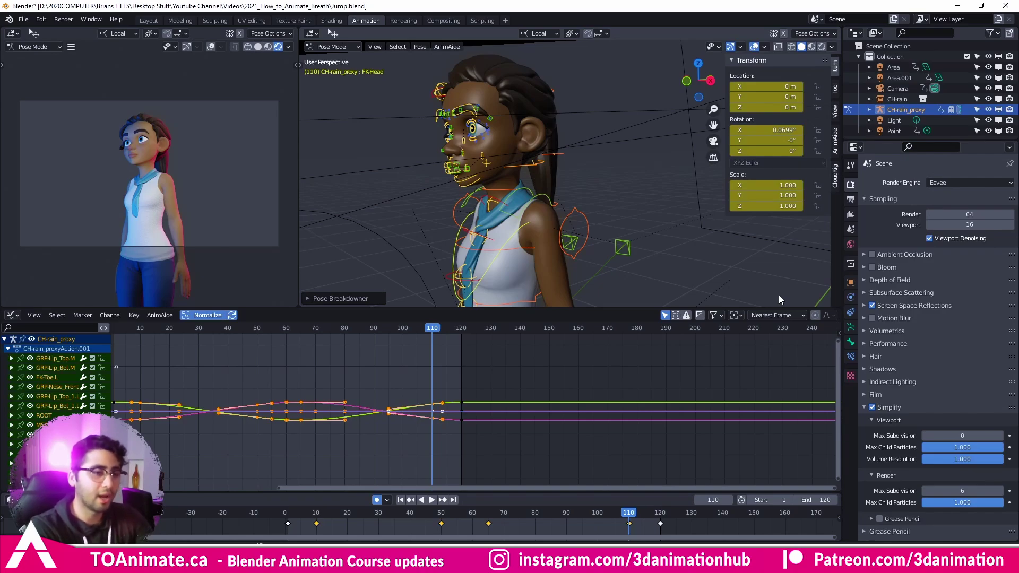
# Play back the full breathing cycle without overlays, viewing the character from the front and the side.
pyautogui.hotkey('shift', 'alt', 'z')
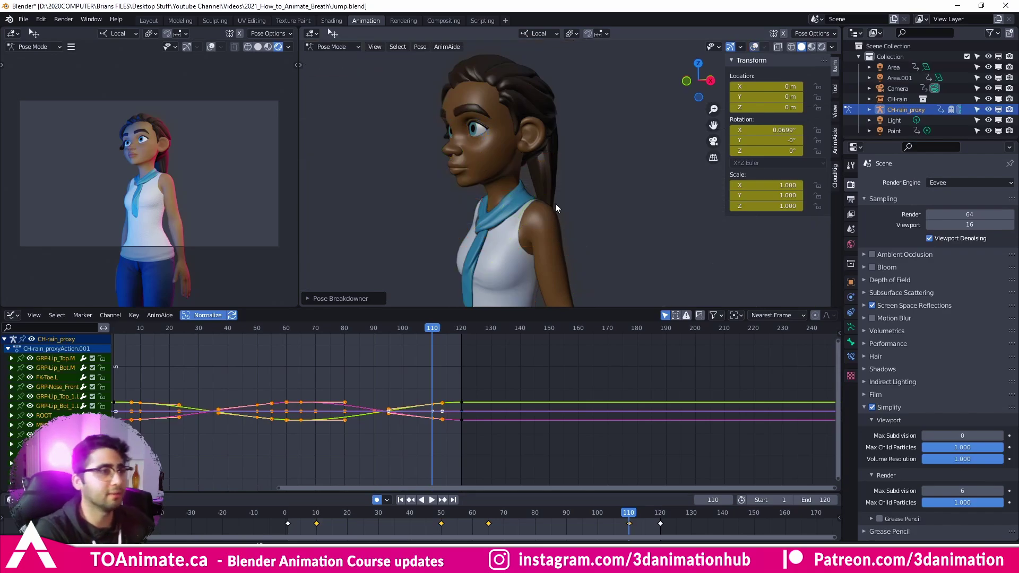
pyautogui.scroll(1, 557, 228)
pyautogui.moveTo(571, 229); pyautogui.dragTo(612, 209, button='middle')
pyautogui.press('space')
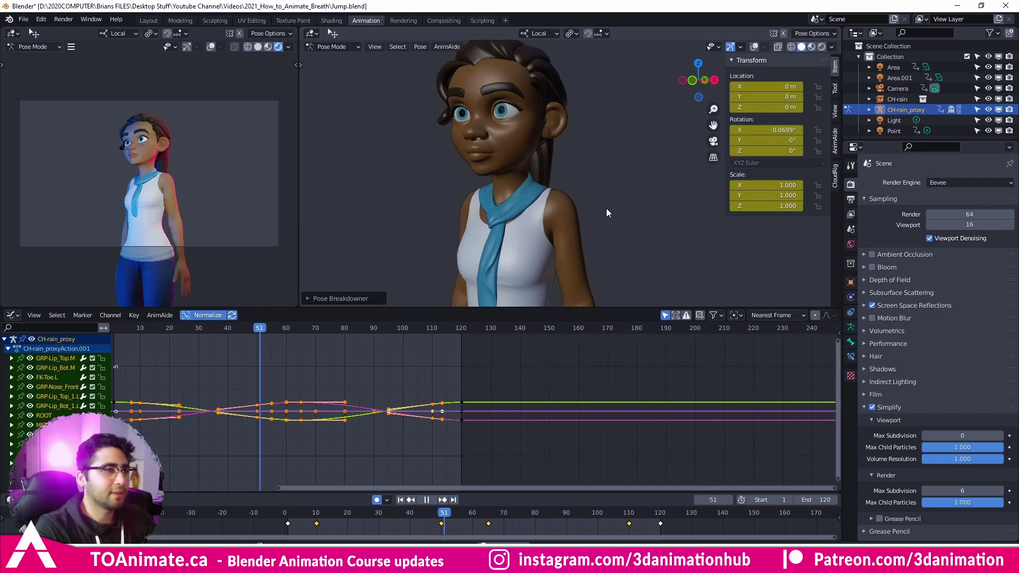
pyautogui.moveTo(650, 234); pyautogui.dragTo(619, 236, button='middle')
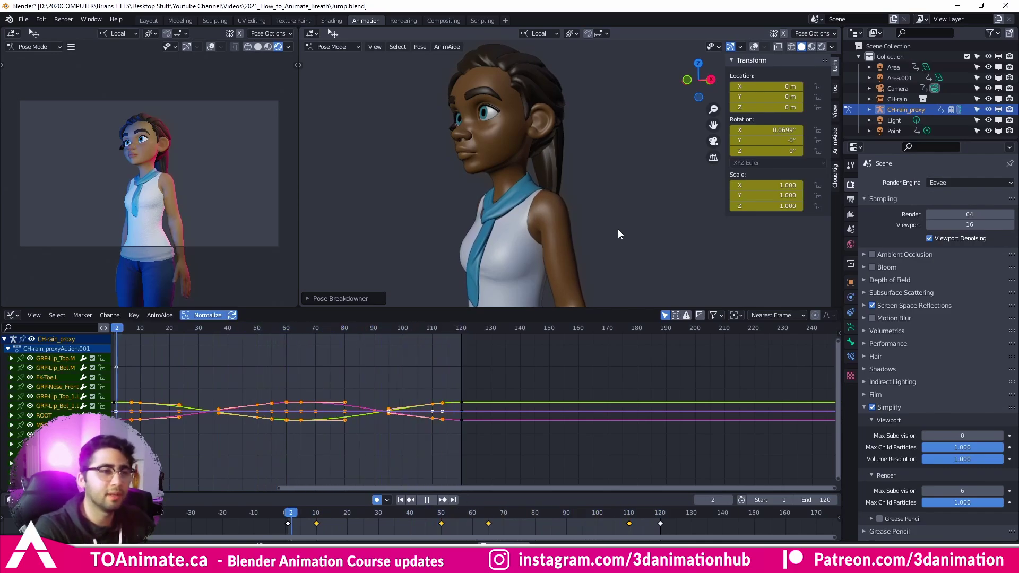
pyautogui.press('space')
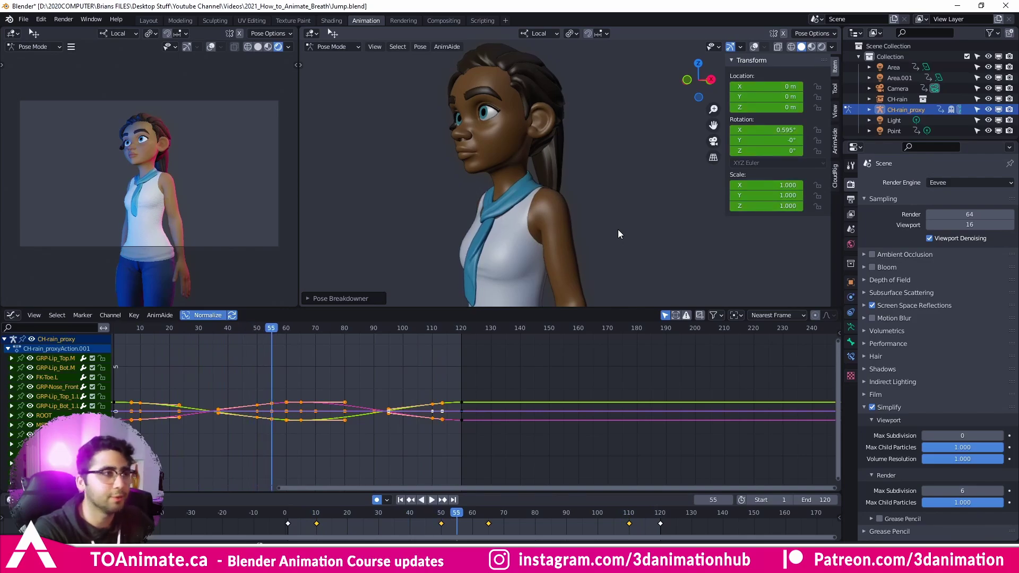
# Shift the FK-Chest control's X Euler Rotation keys between the first and last keyframes about one frame later.
pyautogui.moveTo(617, 229); pyautogui.dragTo(511, 250, button='middle')
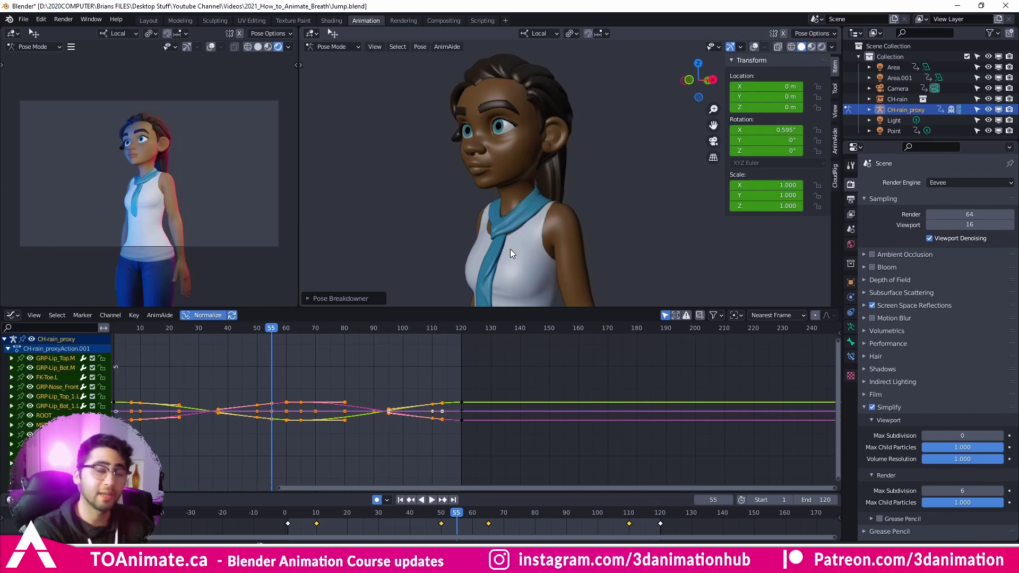
pyautogui.click(510, 250)
pyautogui.hotkey('shift', 'alt', 'z')
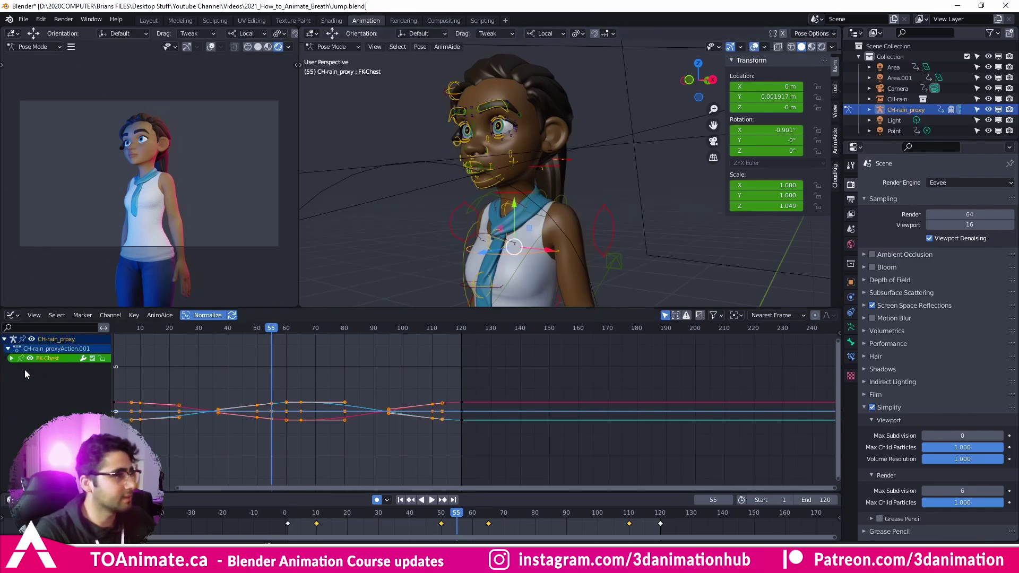
pyautogui.click(12, 359)
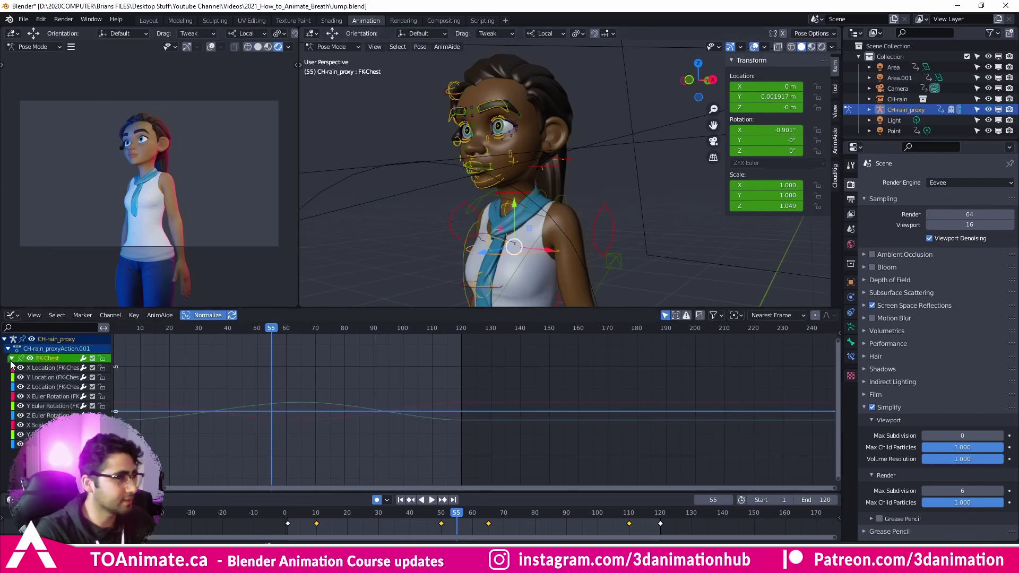
pyautogui.click(47, 398)
pyautogui.press('Home')
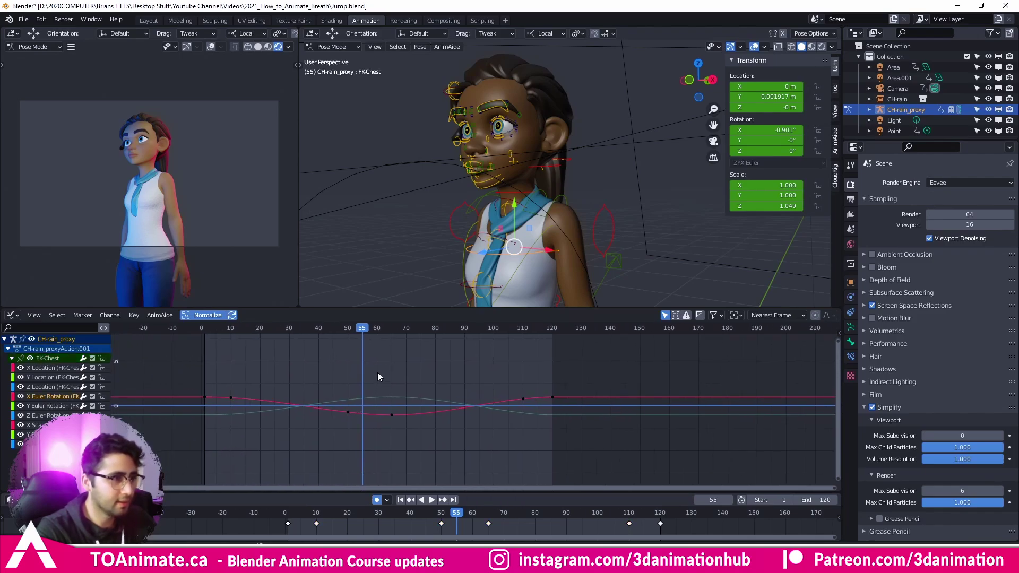
pyautogui.moveTo(215, 367); pyautogui.dragTo(528, 430)
pyautogui.scroll(2, 391, 417)
pyautogui.press('g')
pyautogui.press('x')
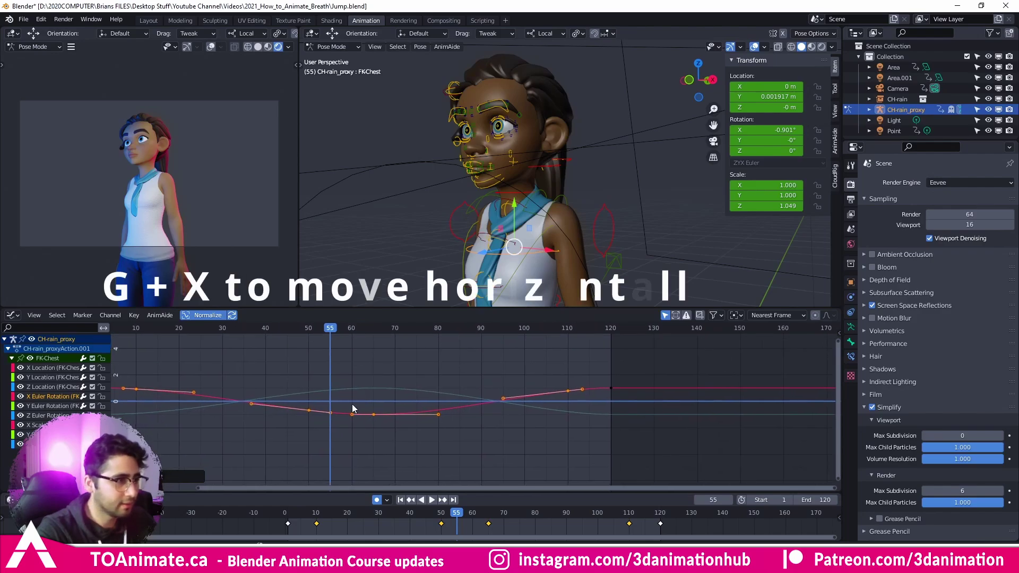
pyautogui.click(342, 413)
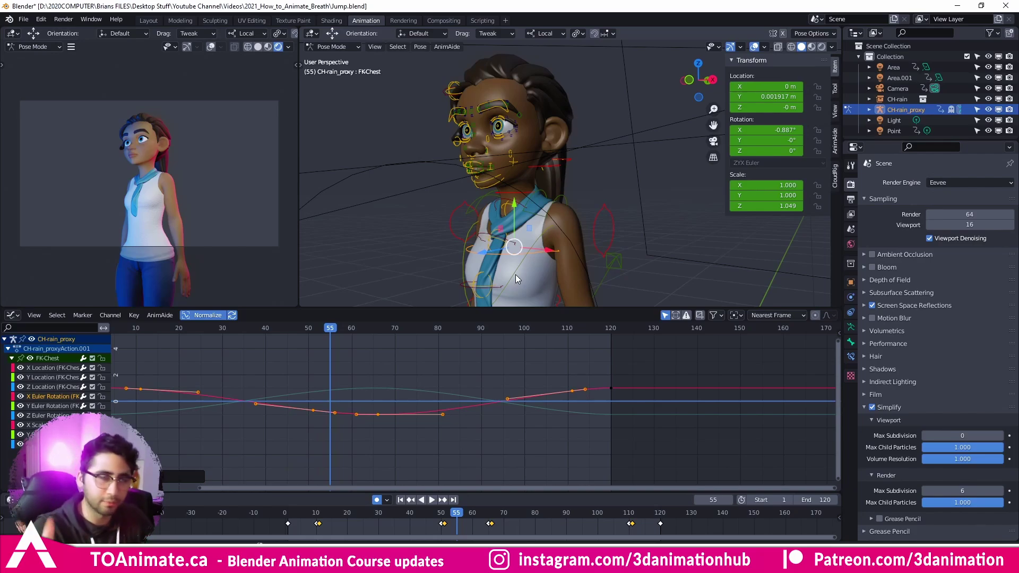
# Shift the Z Location keys of both MSTR-Clavicle controls, except the first and last keys, about one frame later.
pyautogui.scroll(3, 566, 199)
pyautogui.click(565, 205)
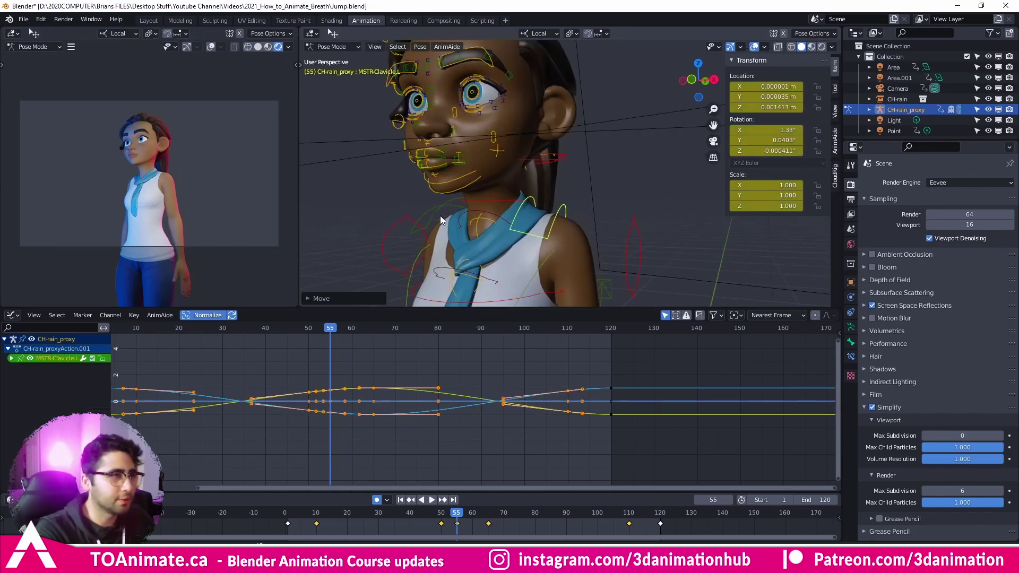
pyautogui.keyDown('shift'); pyautogui.click(437, 209); pyautogui.keyUp('shift')
pyautogui.hotkey('shift', 'space')
pyautogui.press('g')
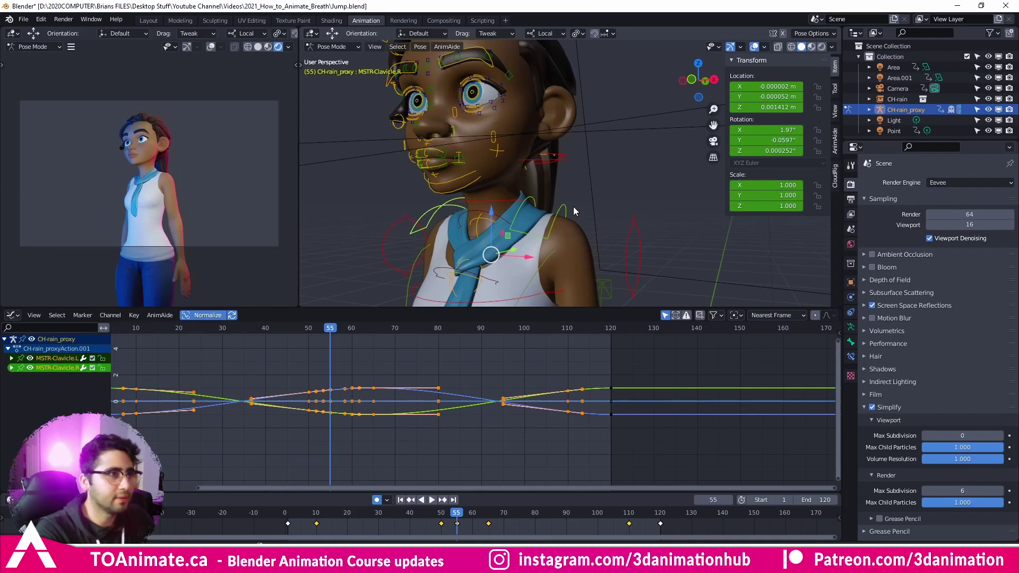
pyautogui.click(11, 358)
pyautogui.click(36, 384)
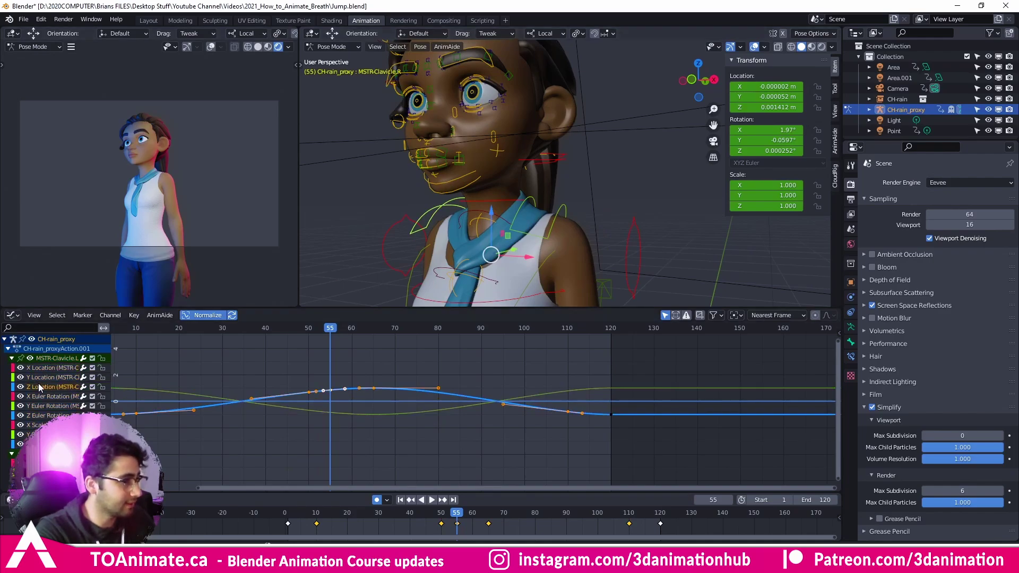
pyautogui.press('Home')
pyautogui.click(230, 345)
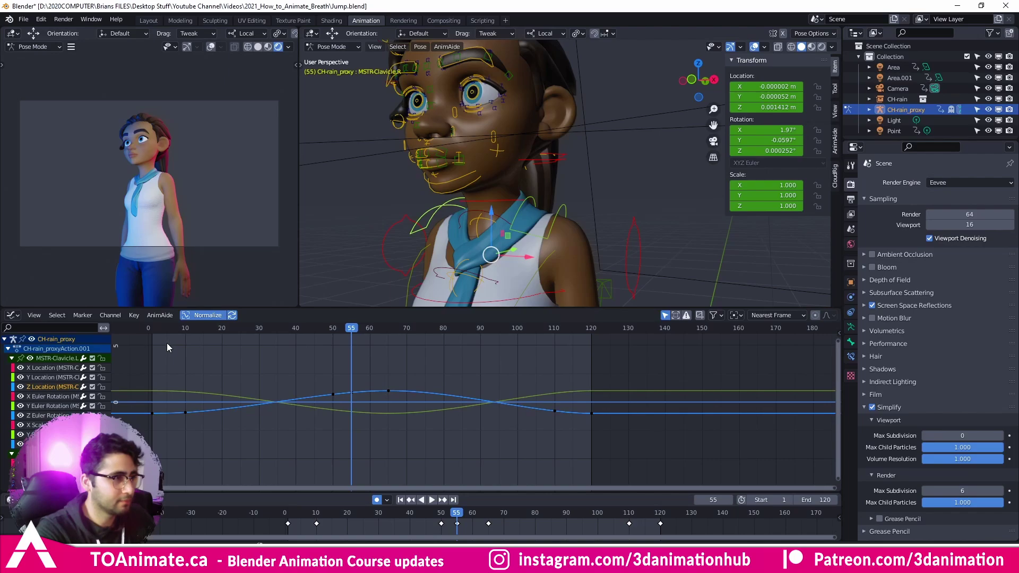
pyautogui.moveTo(160, 349); pyautogui.dragTo(565, 426)
pyautogui.press('g')
pyautogui.press('x')
pyautogui.click(254, 413)
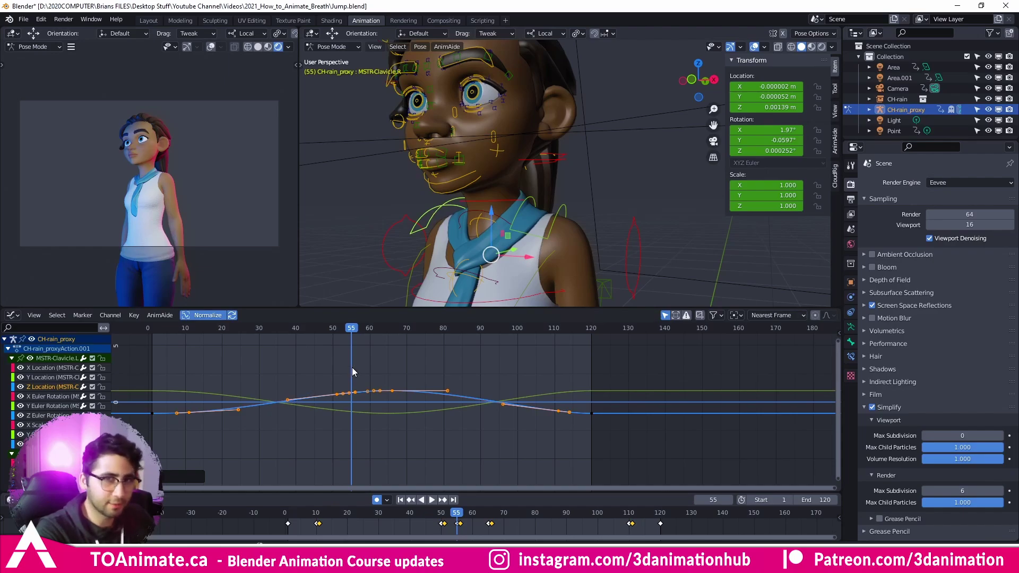
# Shift the FK-Neck control's X Euler Rotation keys, except the first and last keys, about 1.6 frames later.
pyautogui.moveTo(538, 203); pyautogui.dragTo(487, 201, button='middle')
pyautogui.press('w')
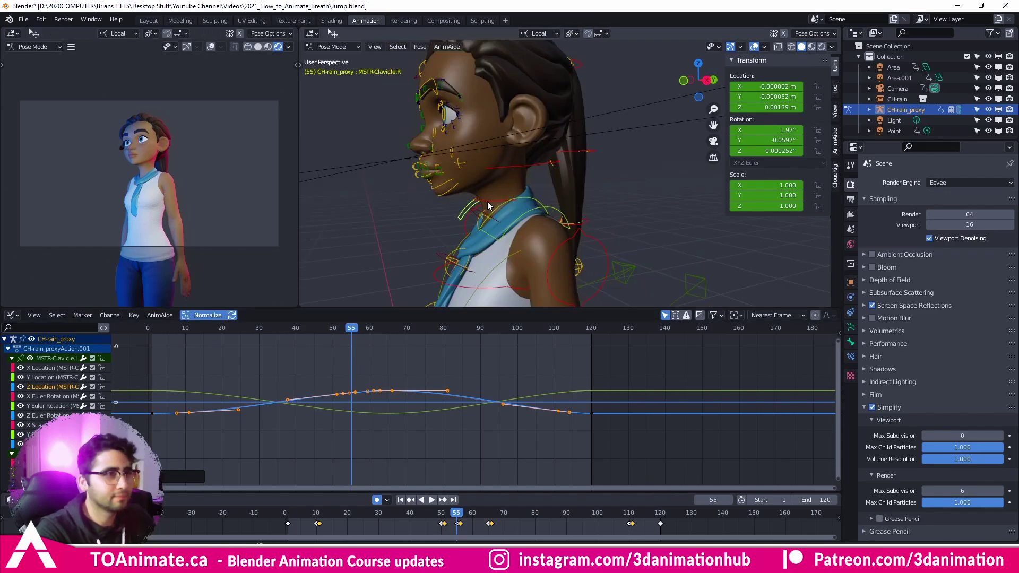
pyautogui.click(487, 201)
pyautogui.press('r')
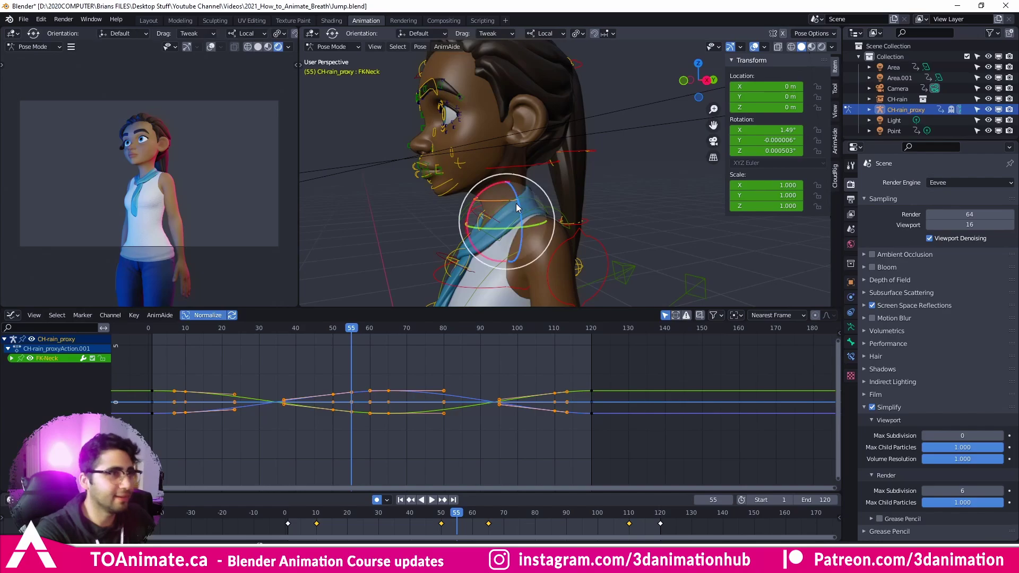
pyautogui.click(11, 359)
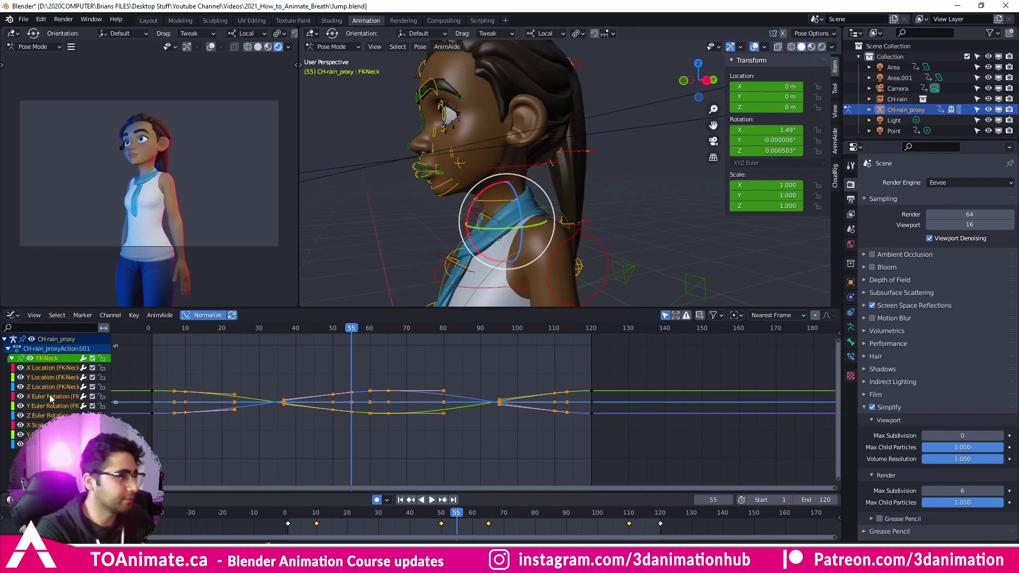
pyautogui.click(41, 425)
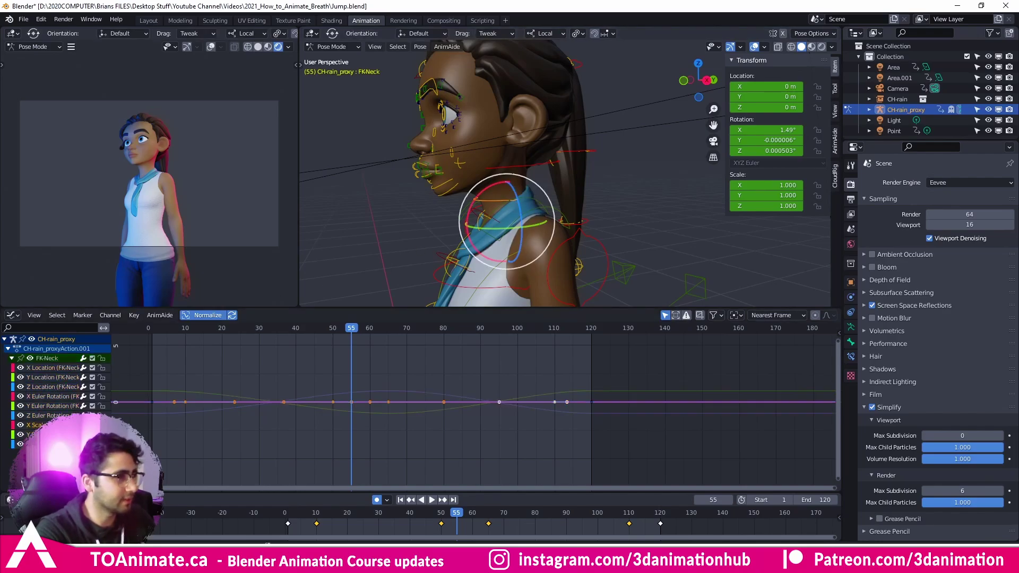
pyautogui.click(45, 398)
pyautogui.click(231, 328)
pyautogui.moveTo(171, 341); pyautogui.dragTo(563, 428)
pyautogui.press('g')
pyautogui.press('x')
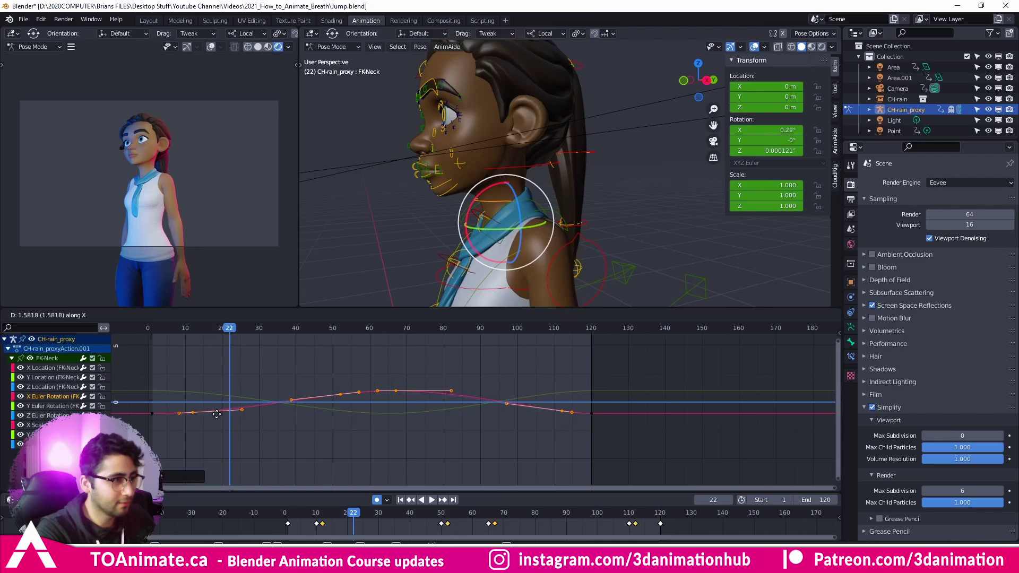
pyautogui.click(217, 418)
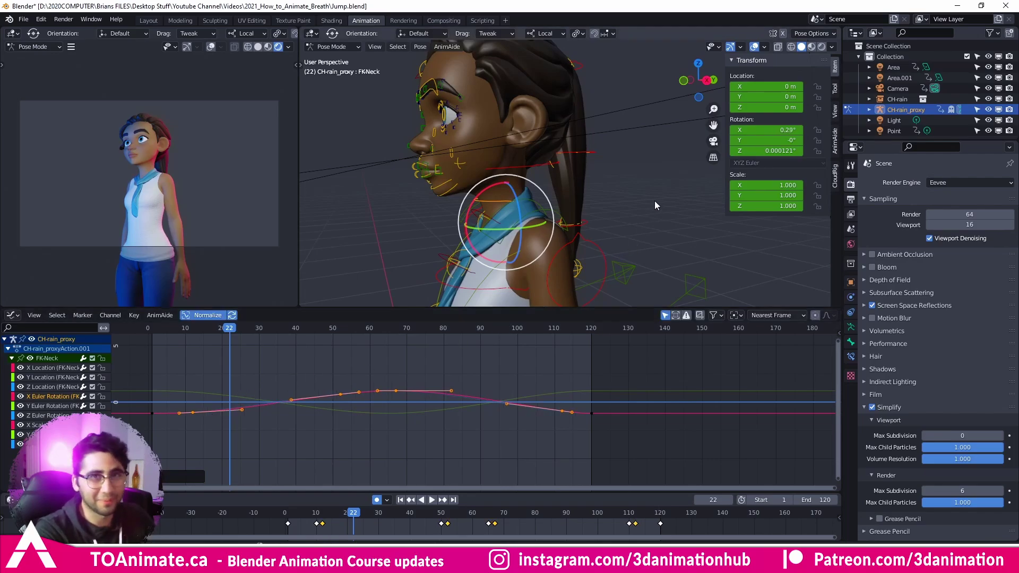
# Shift the FK-Head control's X Euler Rotation keys at frames 50, 65 and 110 about one frame later.
pyautogui.click(543, 168)
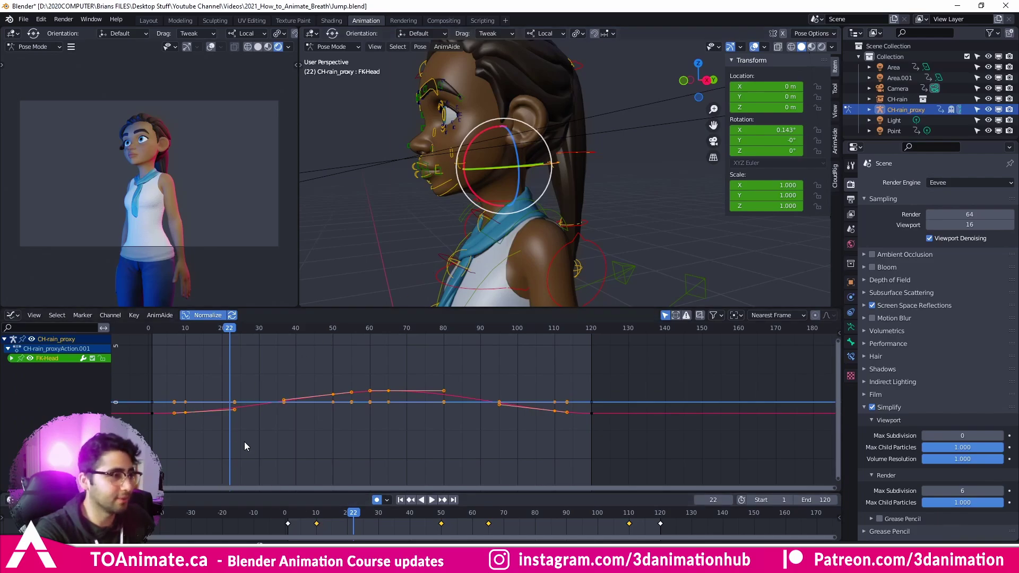
pyautogui.click(11, 358)
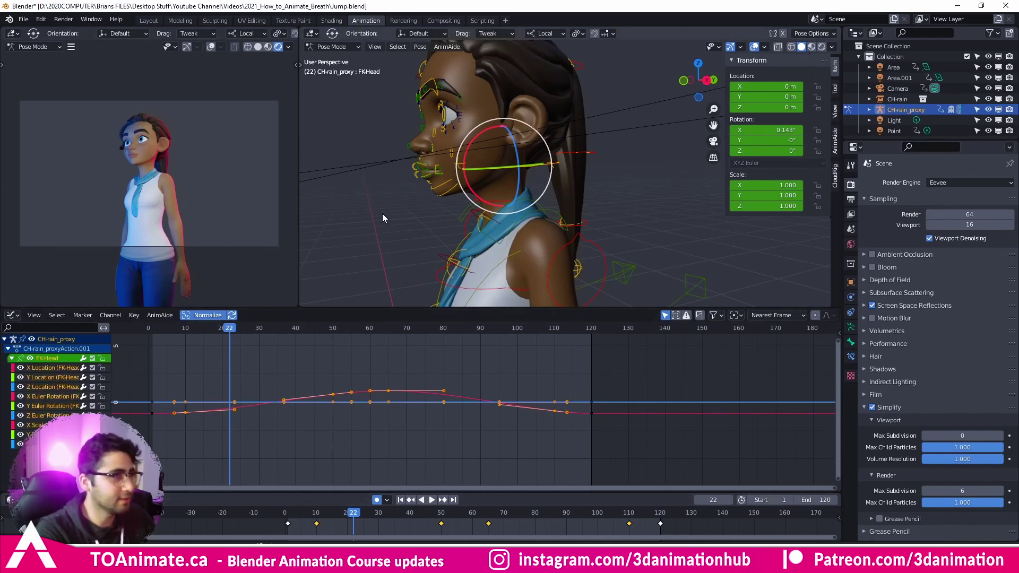
pyautogui.click(50, 396)
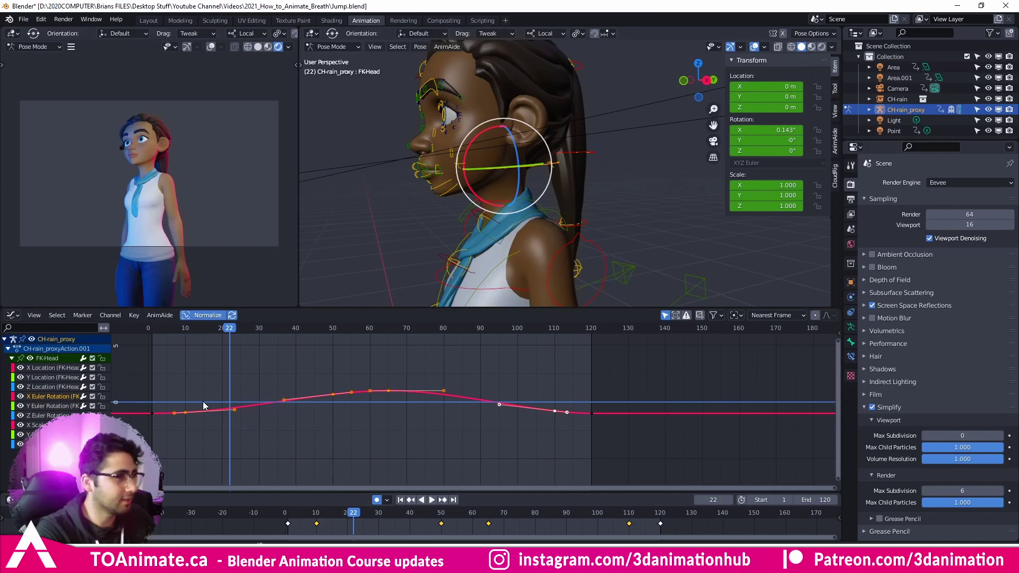
pyautogui.click(193, 330)
pyautogui.moveTo(186, 337); pyautogui.dragTo(563, 435)
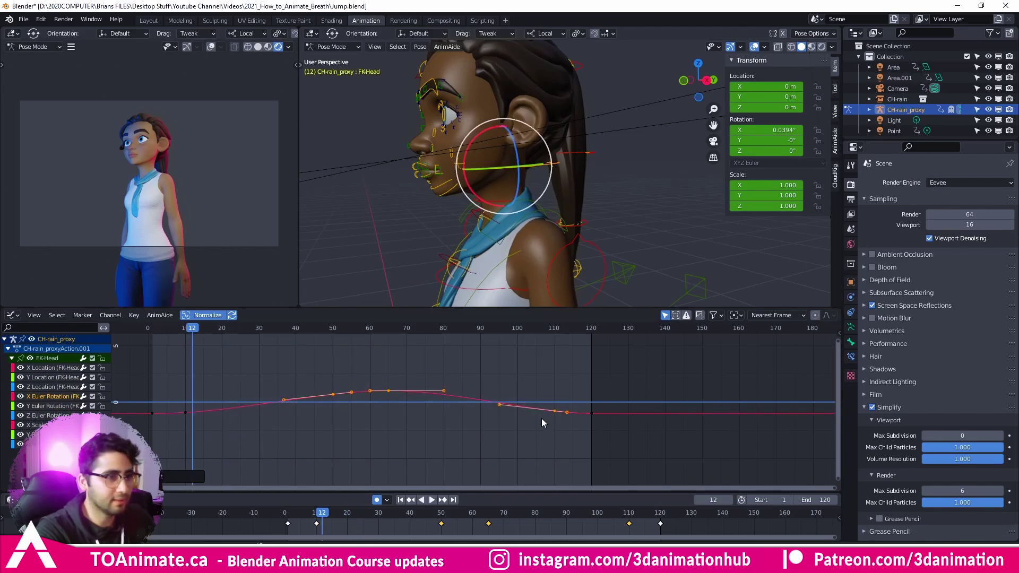
pyautogui.press('g')
pyautogui.click(543, 418)
# Play back the breathing cycle without overlays, viewing the character's torso from the front and the camera view up close.
pyautogui.scroll(-3, 535, 193)
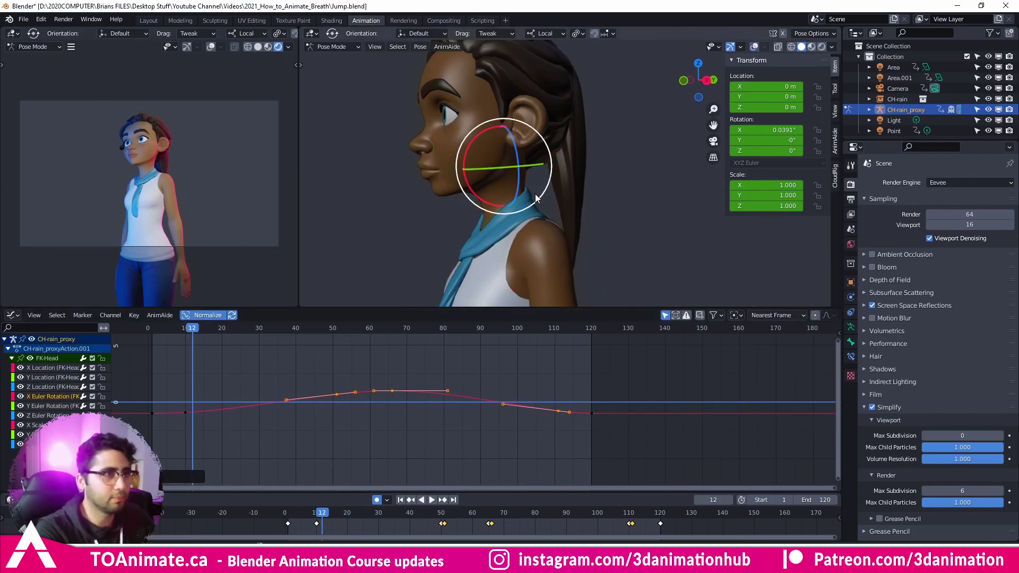
pyautogui.hotkey('shift', 'alt', 'z')
pyautogui.moveTo(545, 228); pyautogui.dragTo(586, 207, button='middle')
pyautogui.scroll(1, 579, 205)
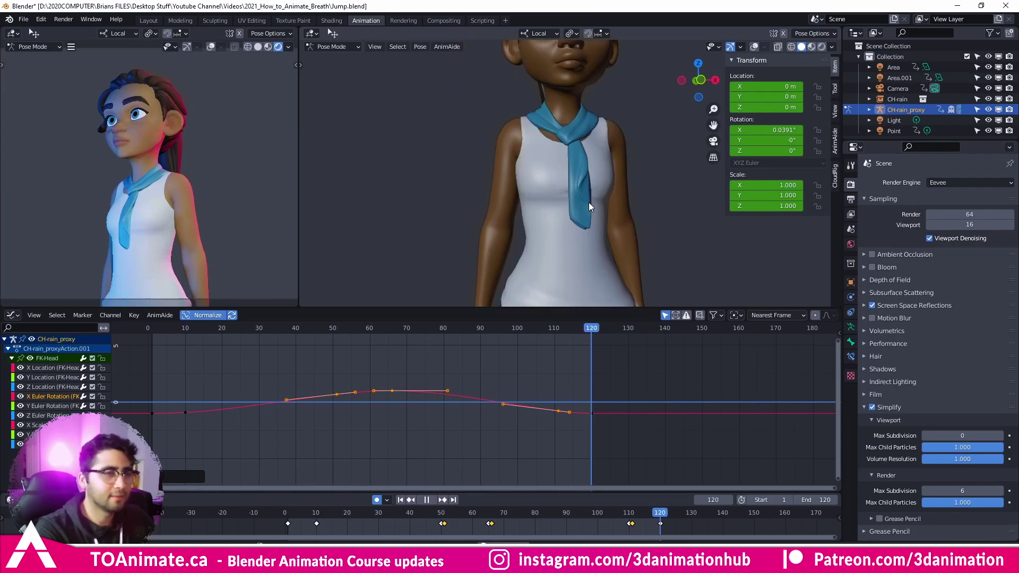
pyautogui.scroll(2, 588, 202)
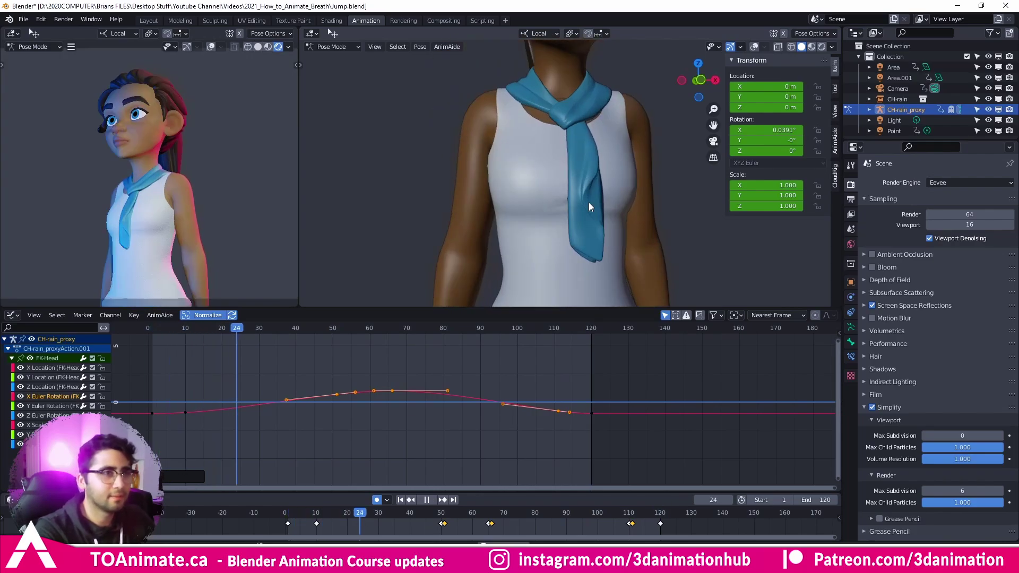
pyautogui.moveTo(602, 203); pyautogui.dragTo(590, 203, button='middle')
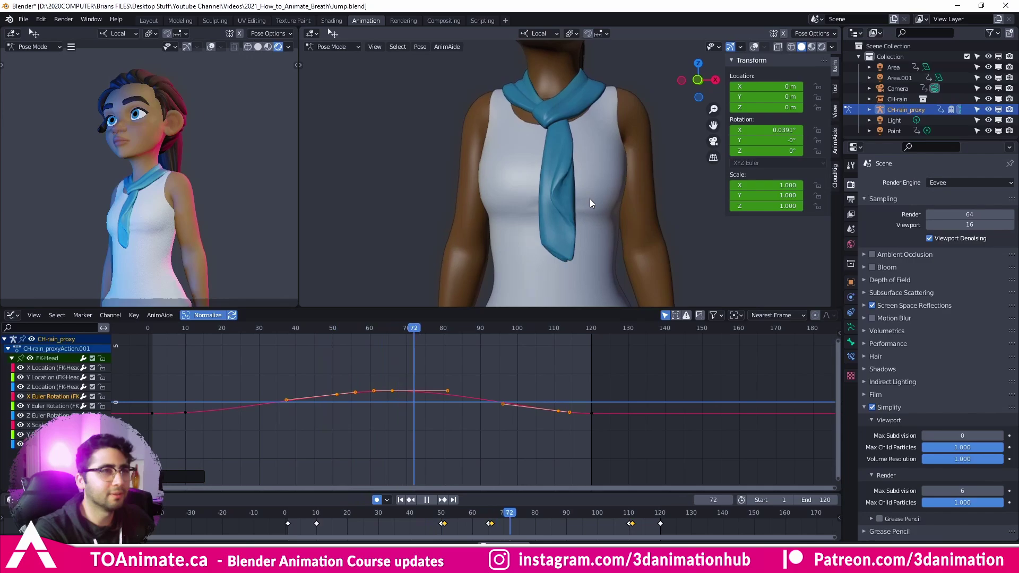